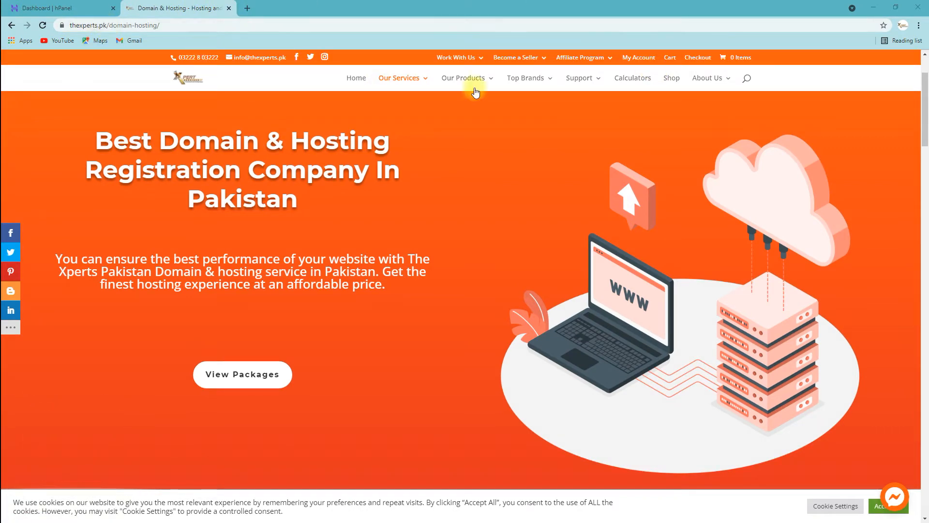
Step: Open The Xperts Domain & Hosting page and scroll to Affordable & Best Web Hosting Services
mouse_move(414, 81)
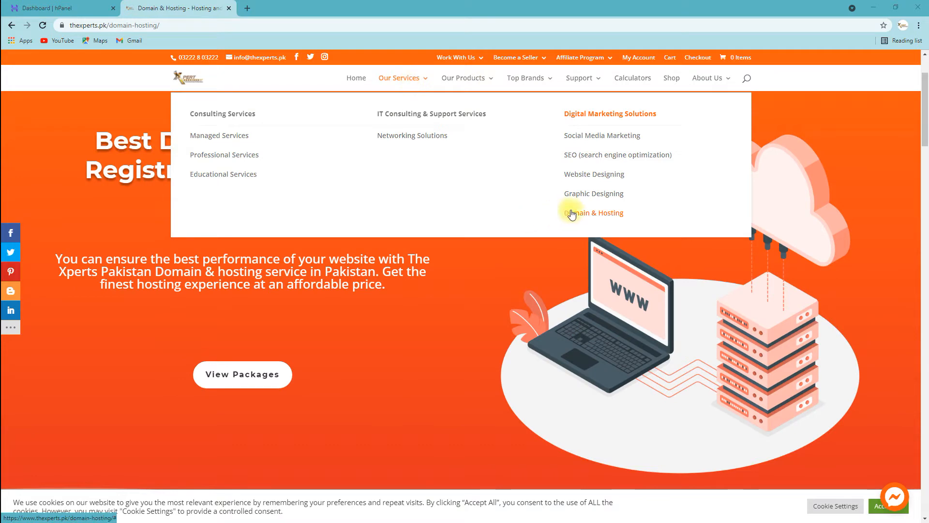
click(590, 216)
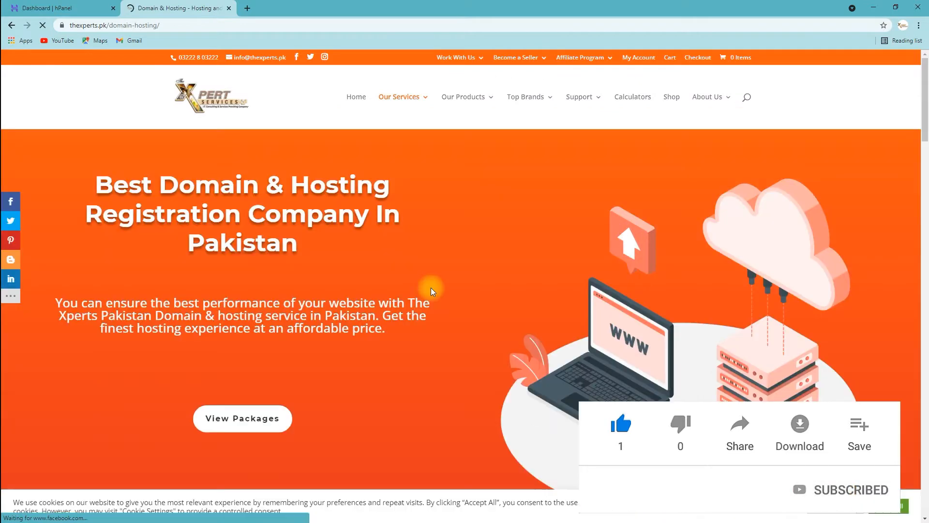
scroll(430, 287, down, 5)
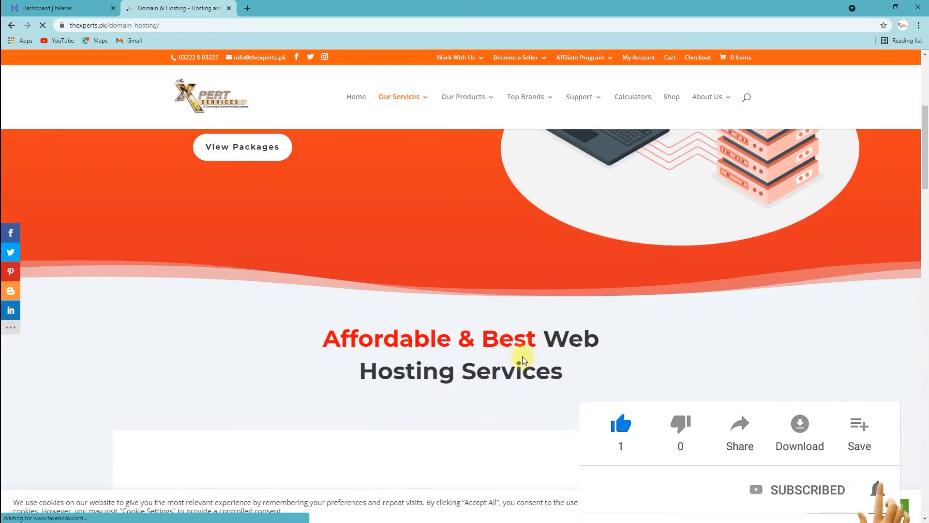
scroll(556, 358, down, 2)
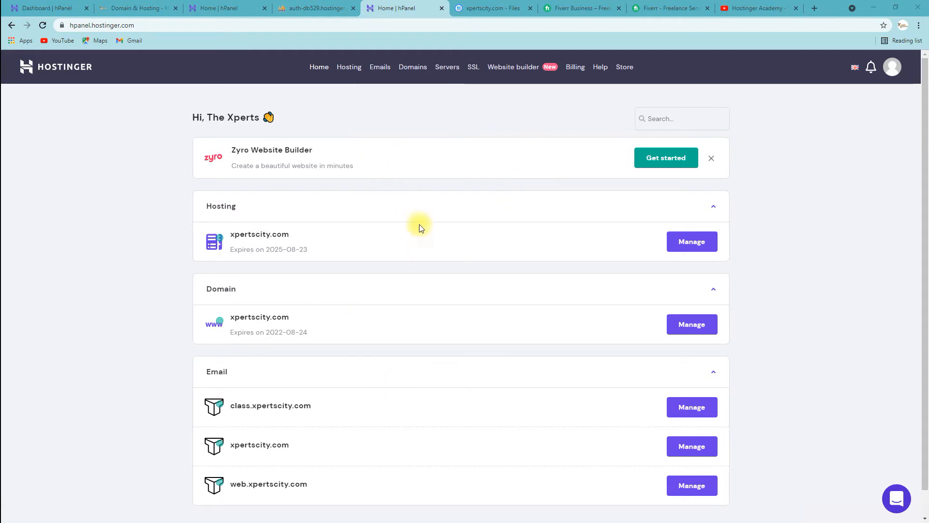
Step: Open the xpertscity.com hosting account from the hPanel Home listing
scroll(431, 236, down, 1)
scroll(432, 236, up, 1)
scroll(424, 403, down, 1)
scroll(424, 402, up, 1)
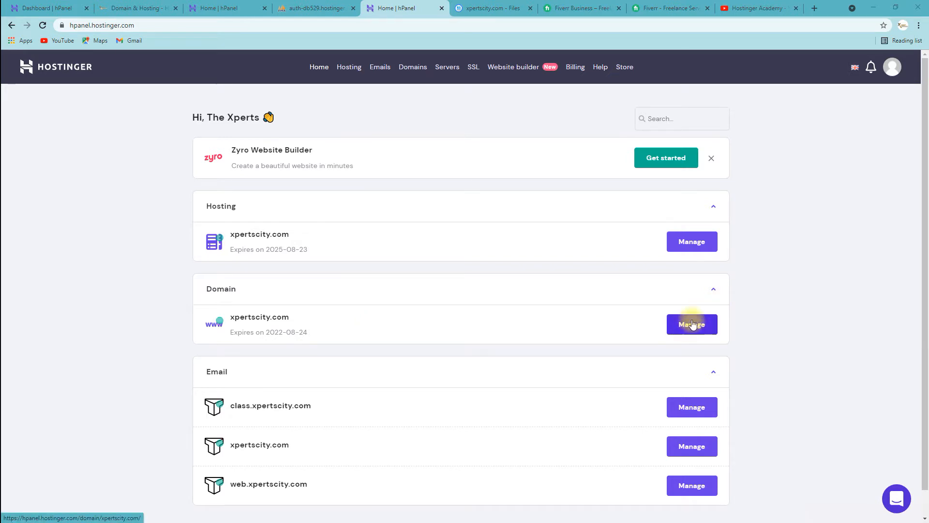
click(688, 242)
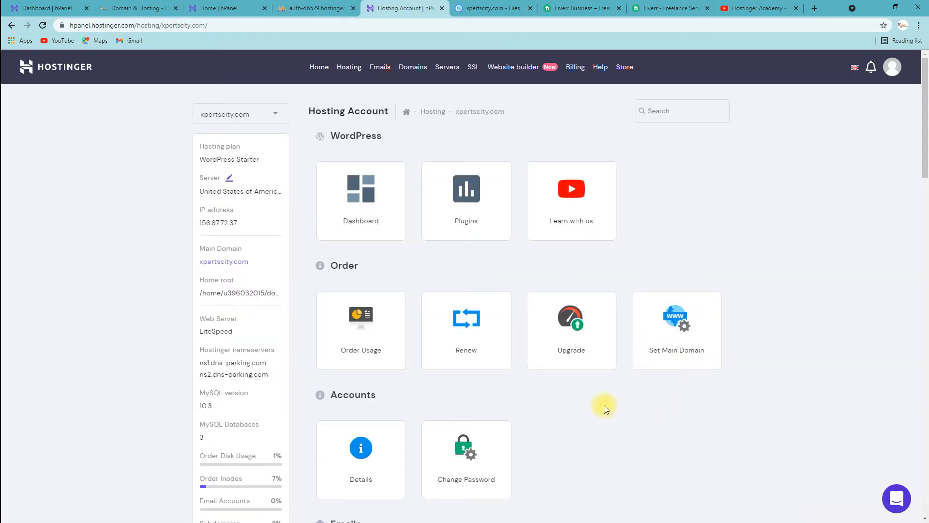
Step: Open the WordPress Dashboard for the Xperts City site on xpertscity.com
scroll(604, 405, down, 7)
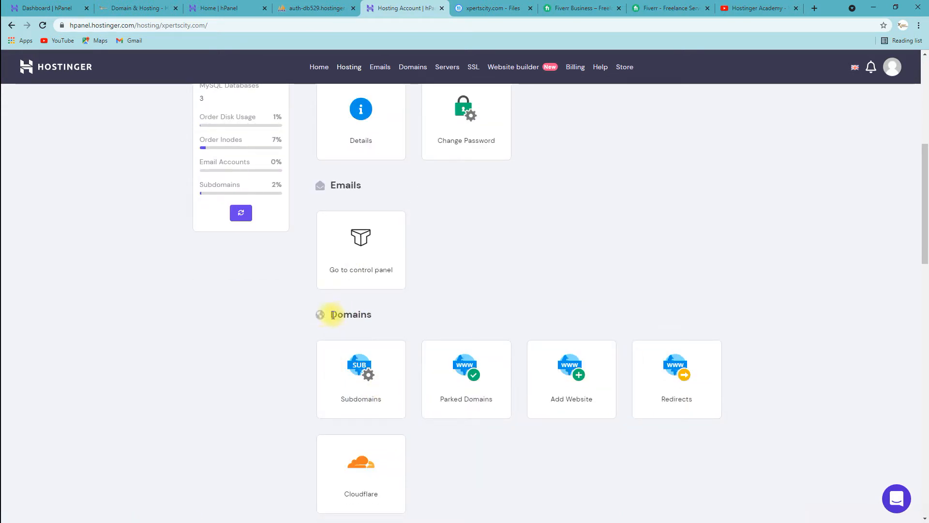
scroll(550, 295, up, 7)
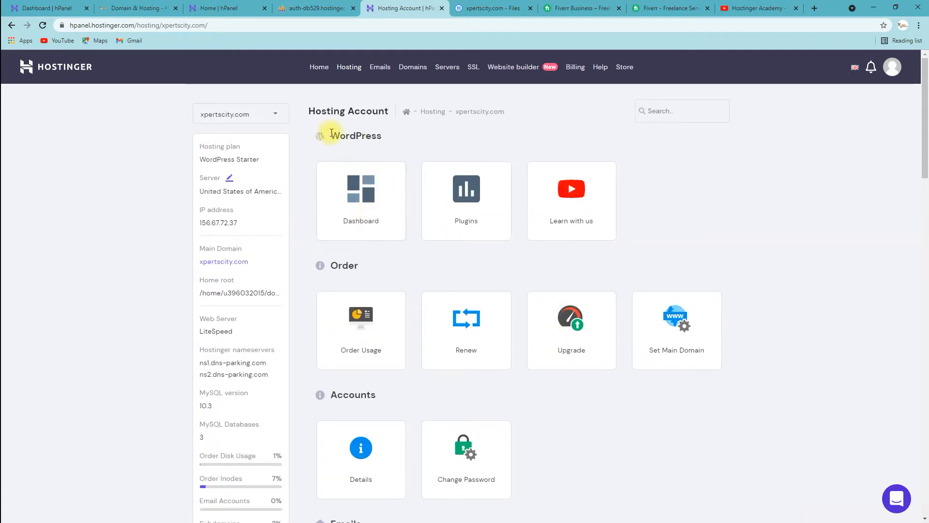
drag(331, 135, 385, 137)
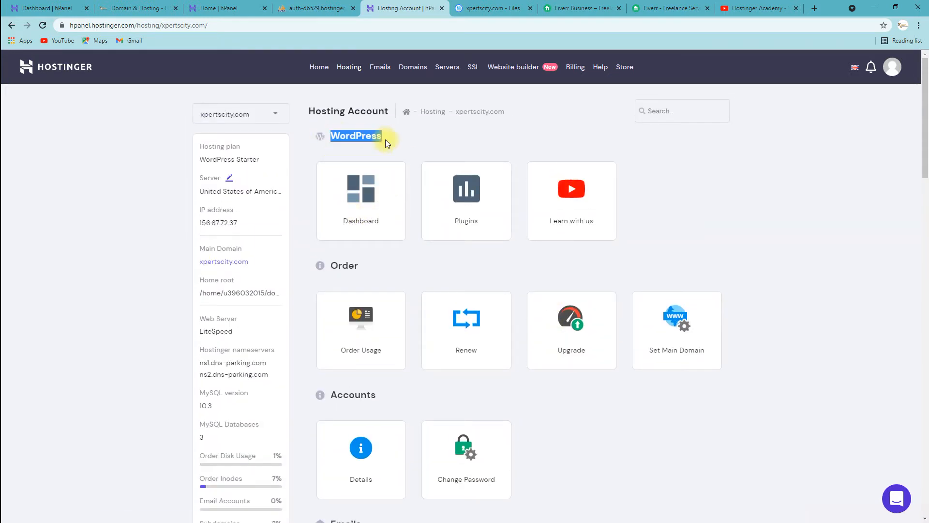
click(375, 209)
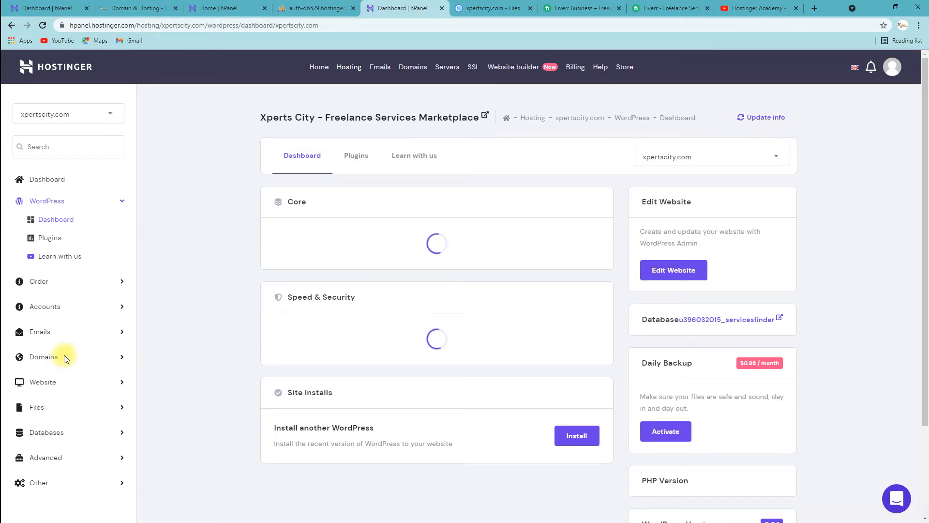
Step: Go to Domains > Subdomains to list web.xpertscity.com and class.xpertscity.com
click(52, 361)
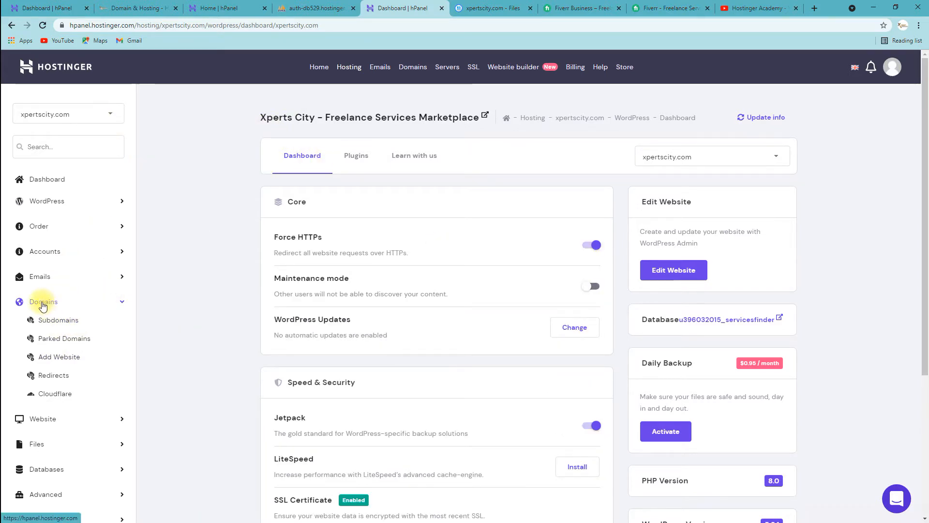
click(65, 323)
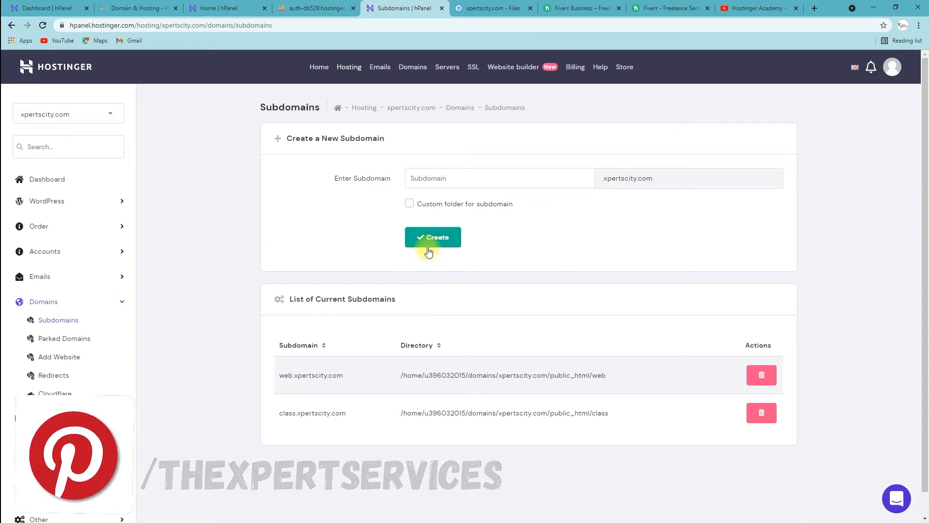
Step: Delete the class.xpertscity.com subdomain and confirm the deletion
click(457, 176)
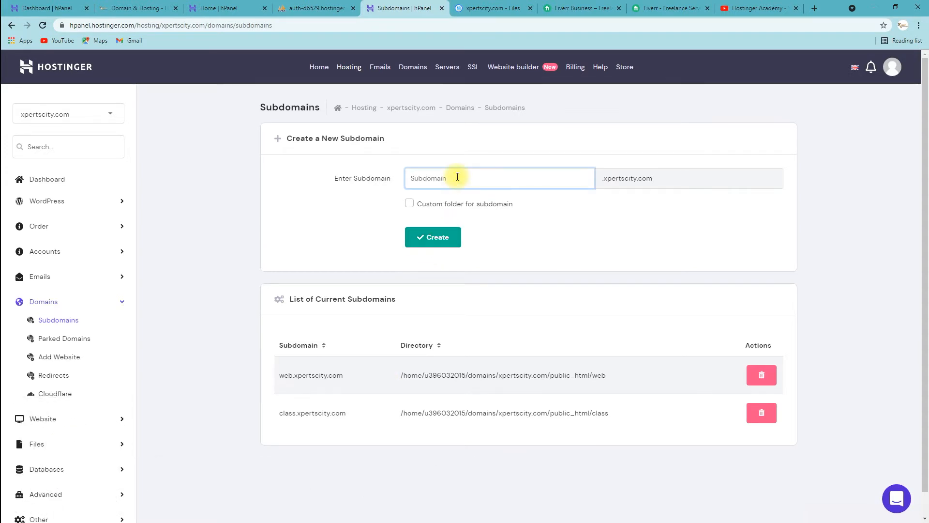
text(fghdfgj)
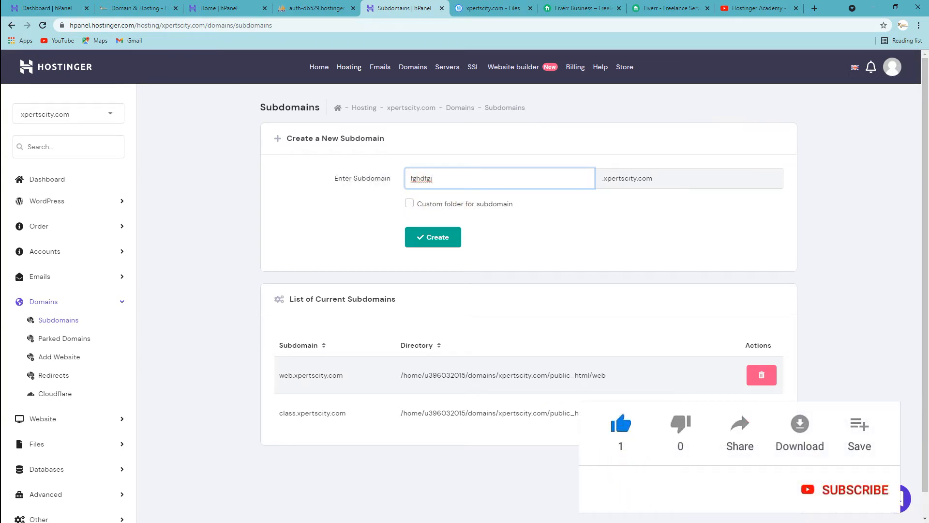
click(761, 374)
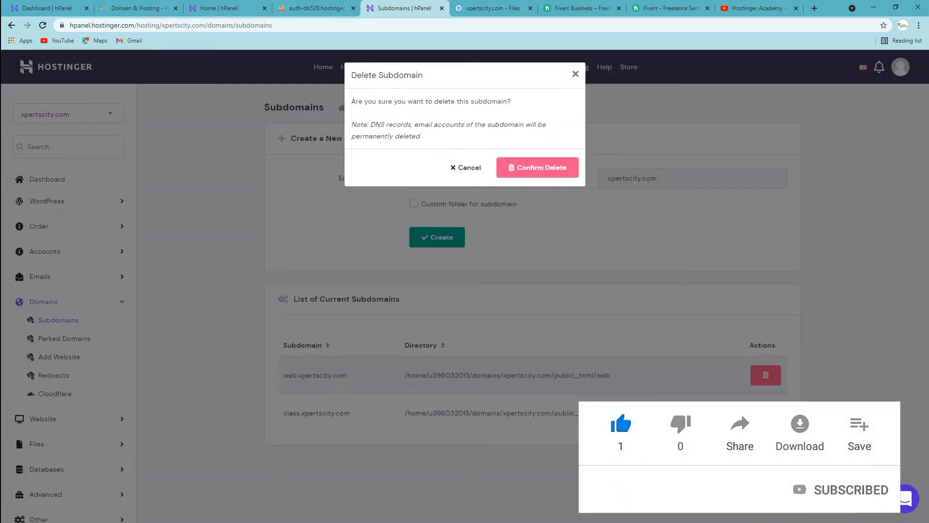
click(531, 168)
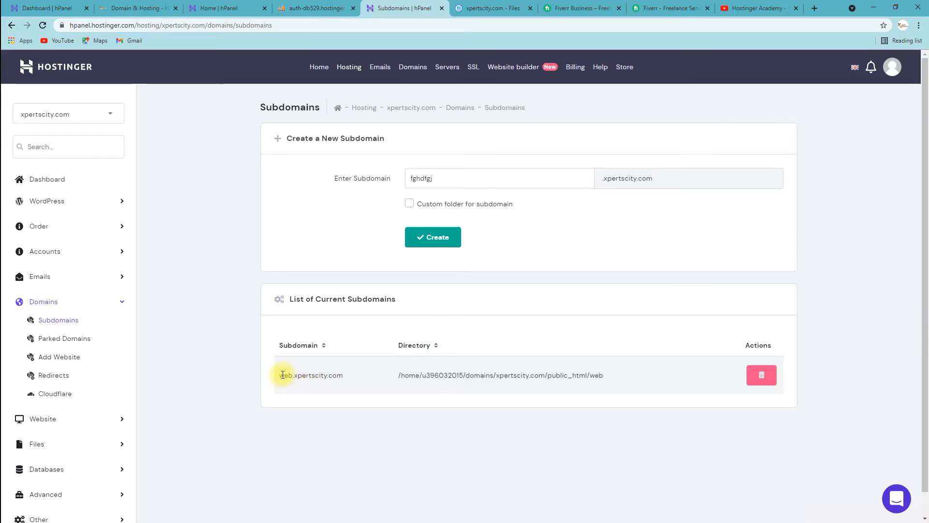
Step: Clear the stray 'fghdfgj' text from the new subdomain name field
click(461, 178)
key(ctrl+a)
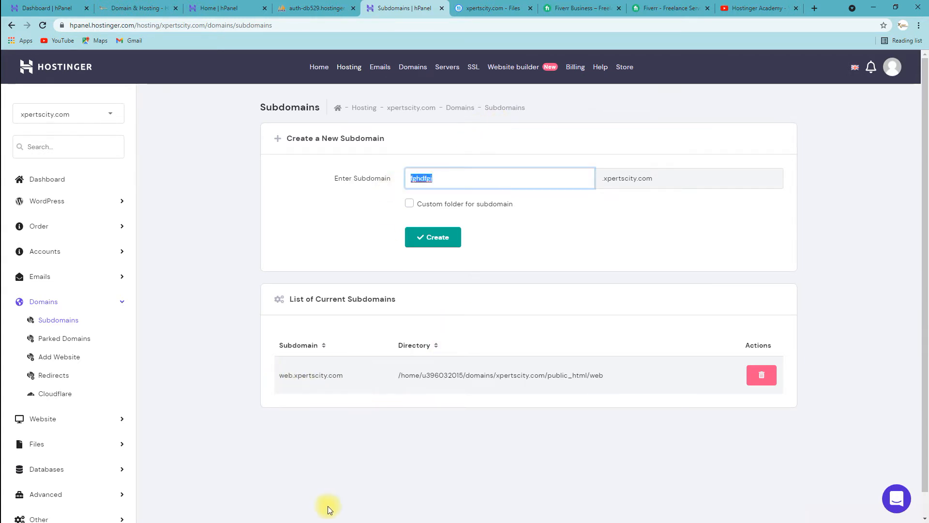
key(BackSpace)
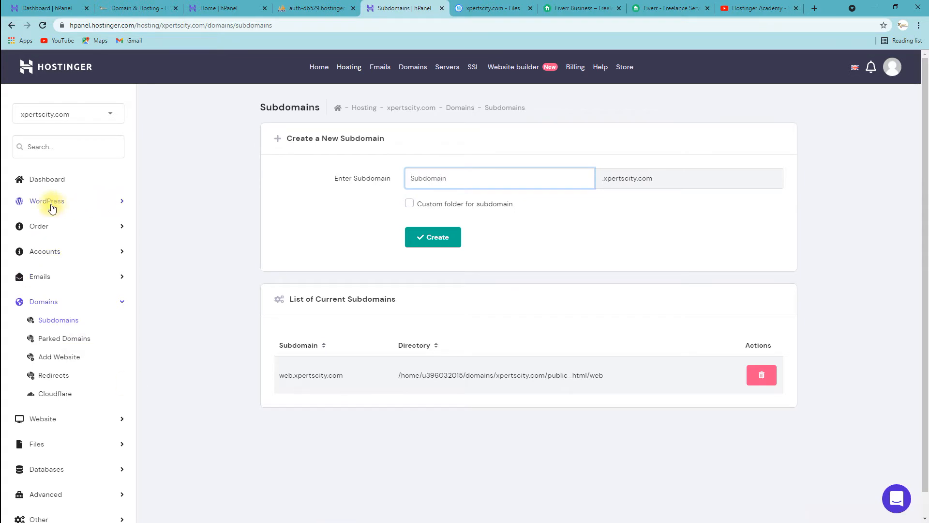
click(49, 202)
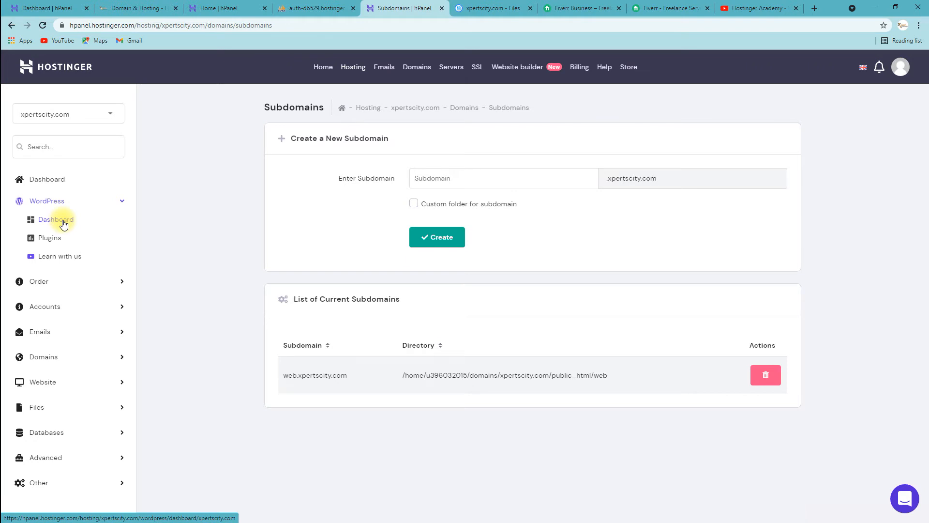
Step: From the WordPress Dashboard's Site Installs section, start installing another WordPress site
click(63, 223)
scroll(242, 399, down, 5)
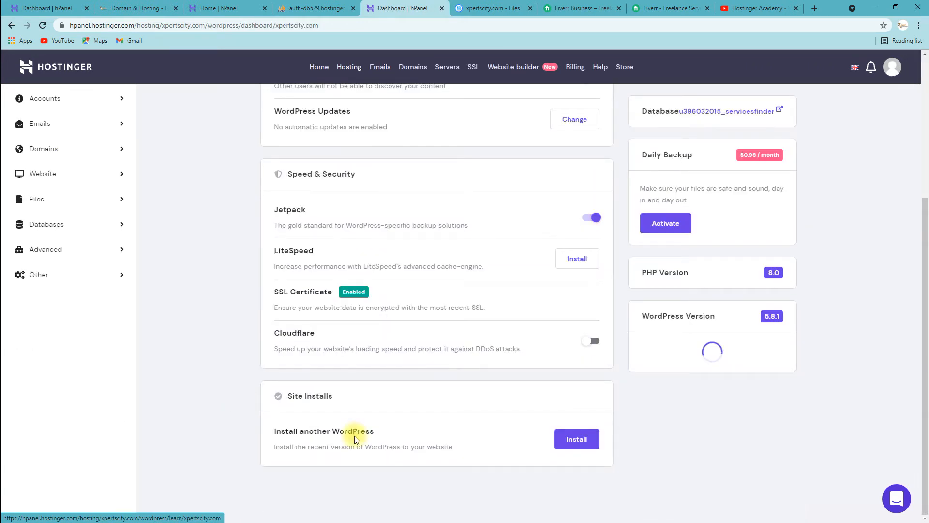
drag(269, 431, 365, 431)
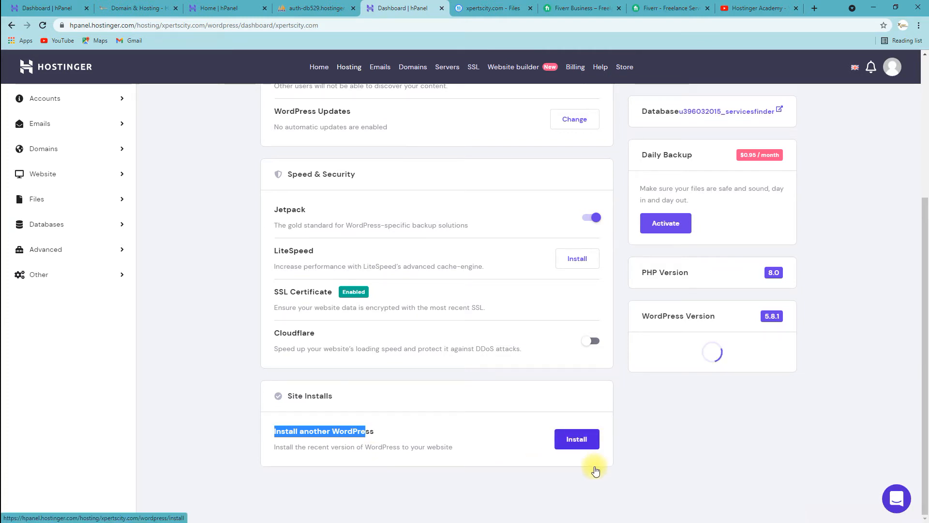
click(594, 467)
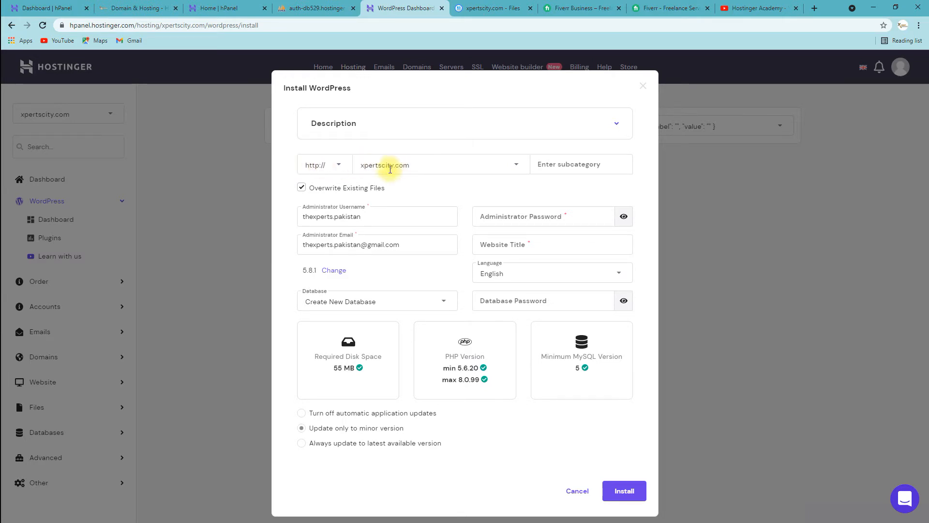
click(439, 165)
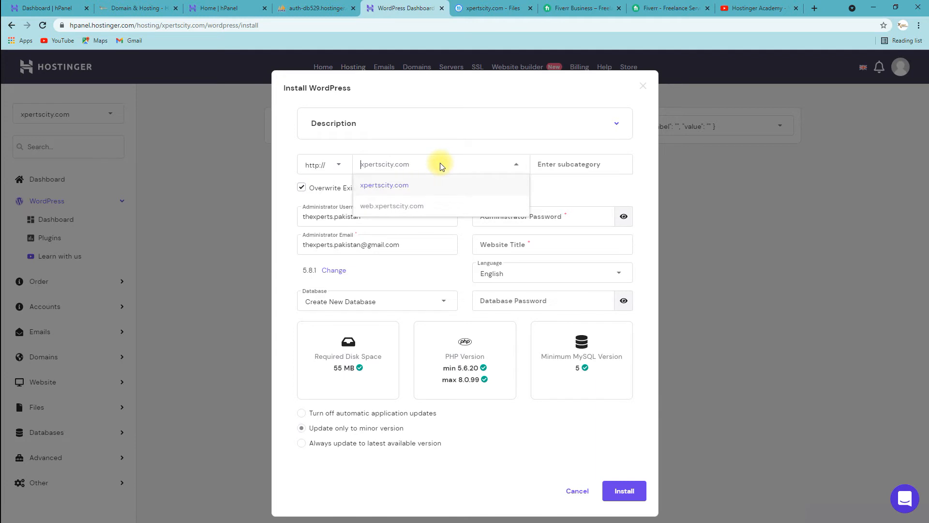
click(389, 207)
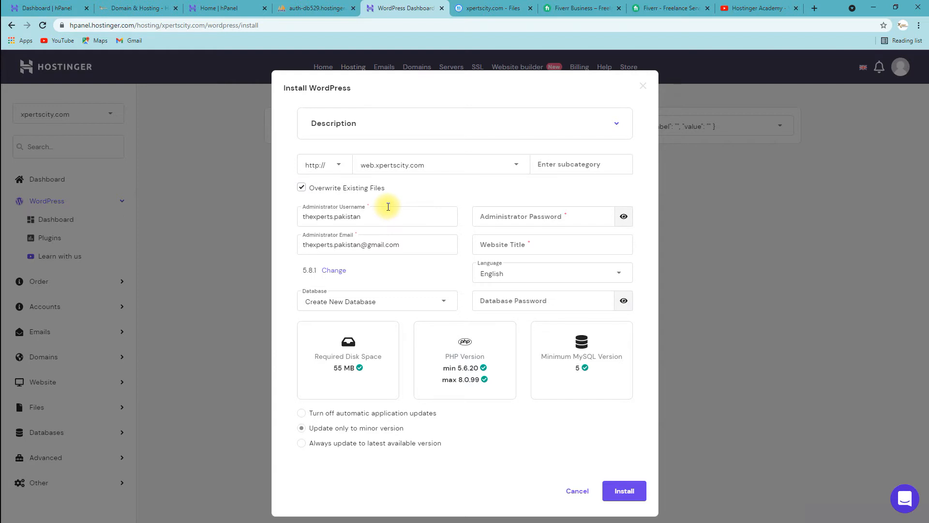
click(543, 165)
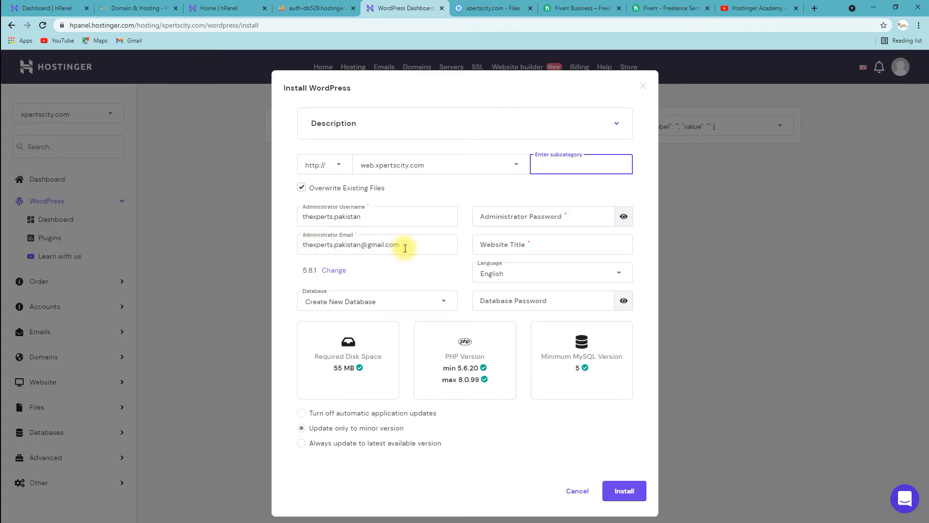
drag(414, 245, 294, 248)
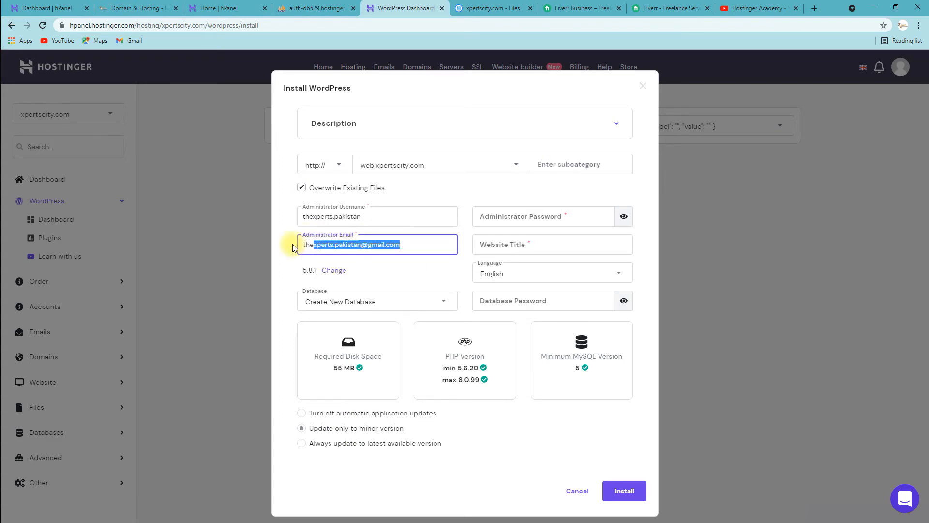
click(415, 246)
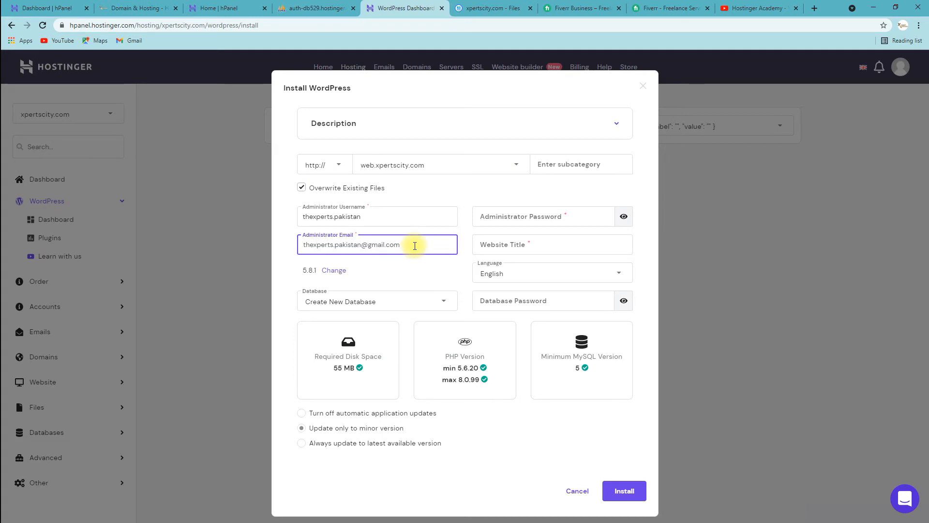
drag(415, 246, 295, 245)
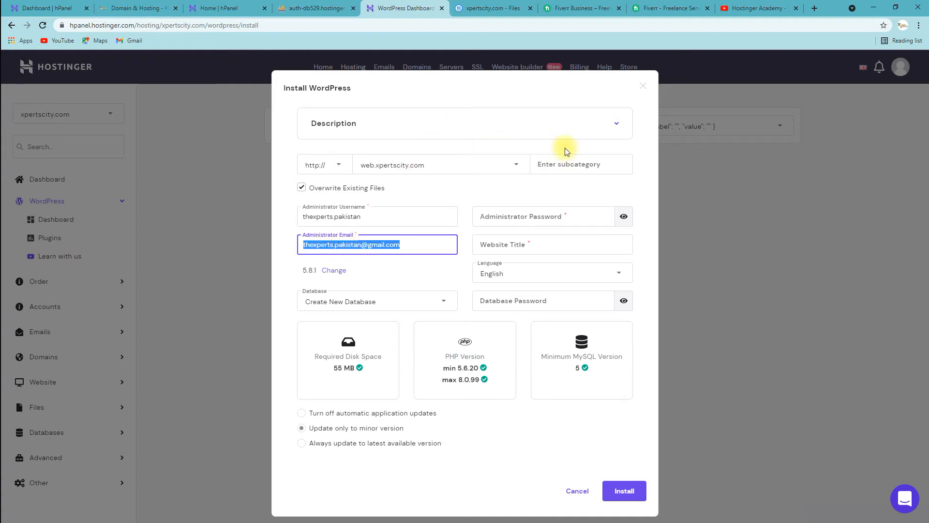
Step: Set the administrator username to admin and enter an administrator password
click(380, 214)
triple_click(380, 214)
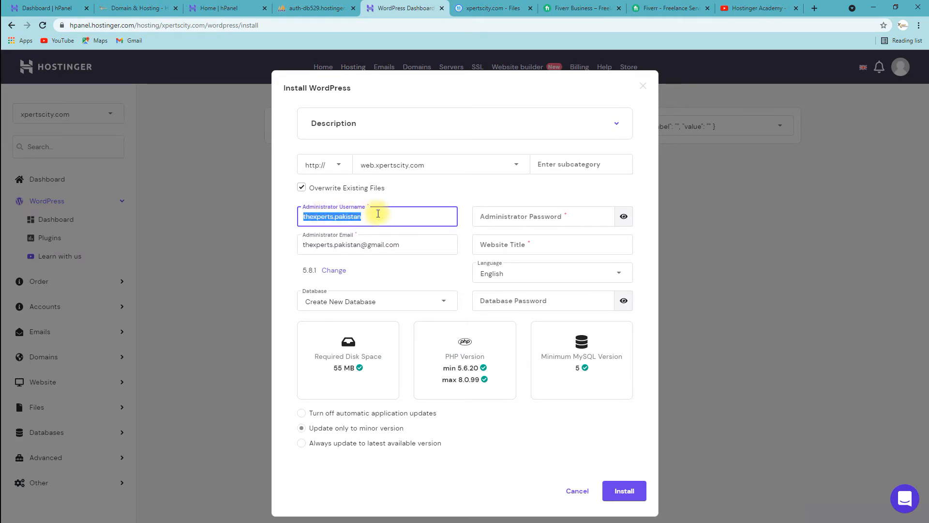
text(admin)
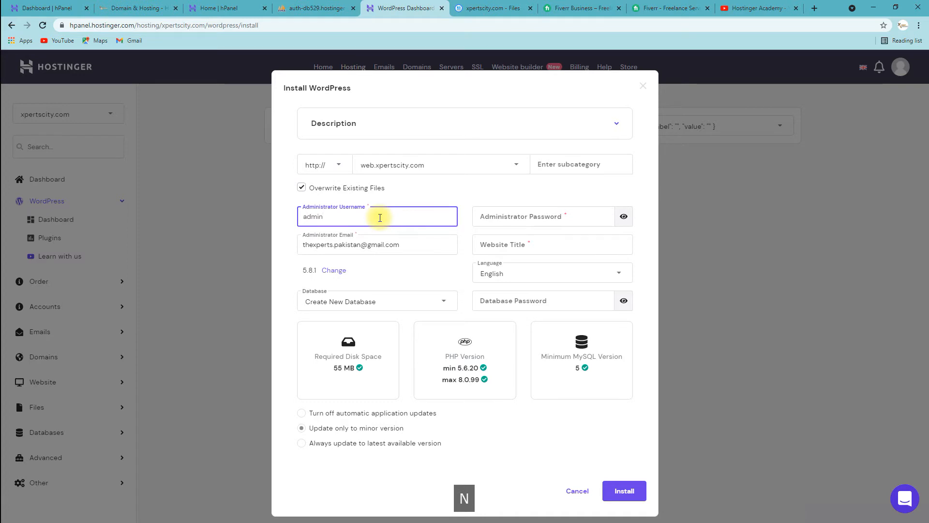
click(521, 215)
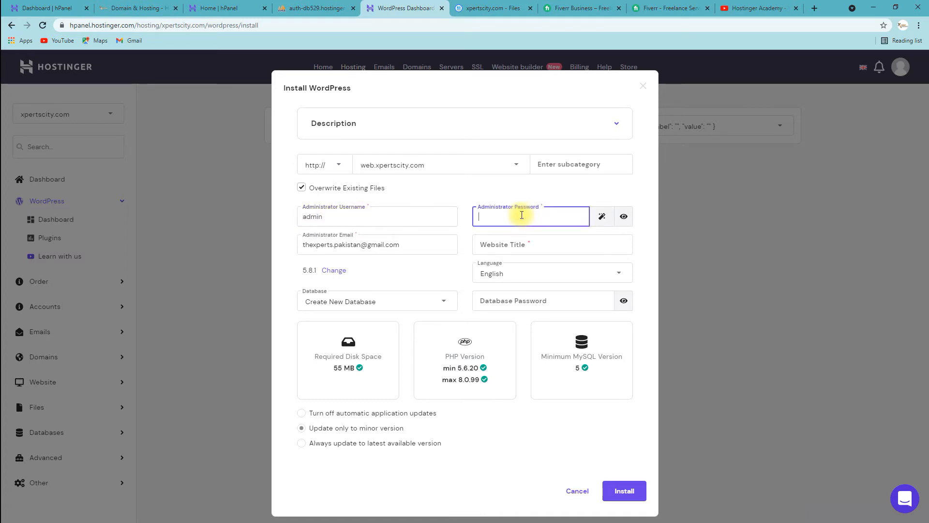
text(admin)
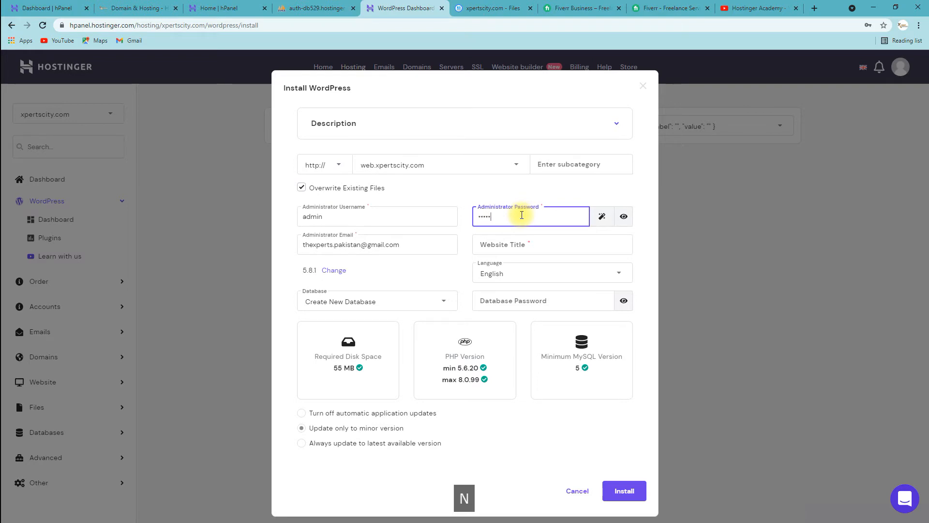
text(12)
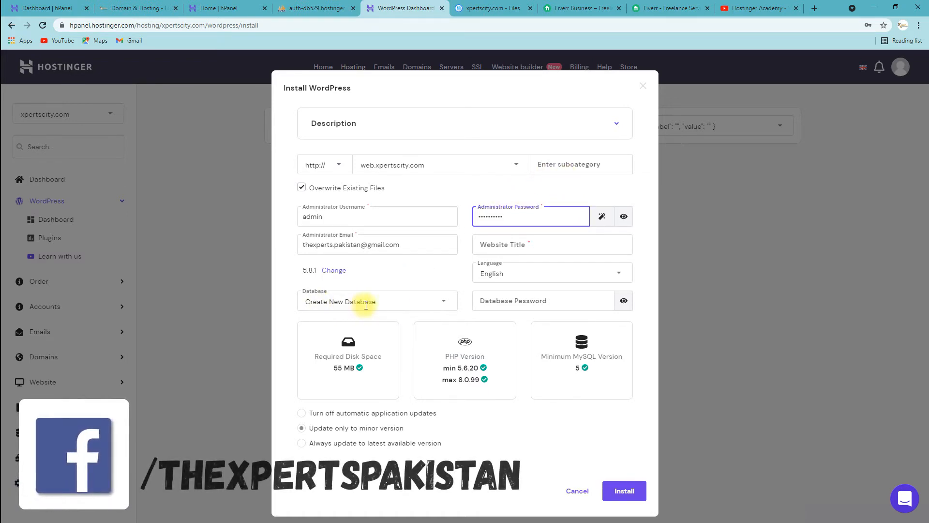
click(514, 241)
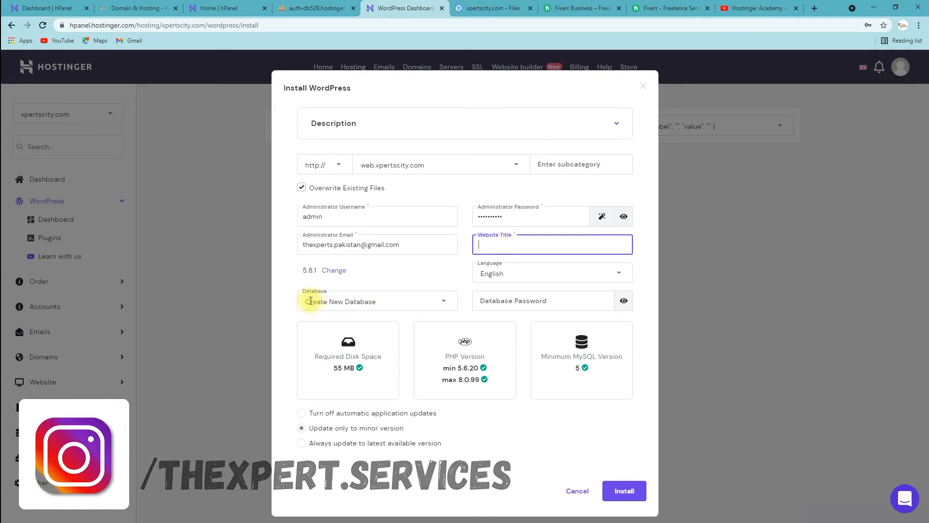
Step: Choose Create New Database, always update to the latest version, and enter a database password
drag(306, 301, 386, 298)
key(BackSpace)
click(386, 301)
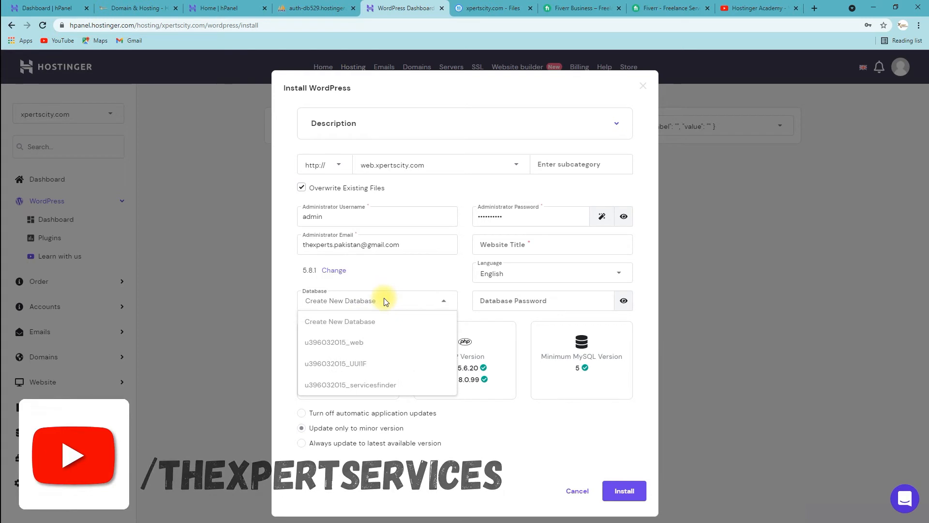
click(358, 321)
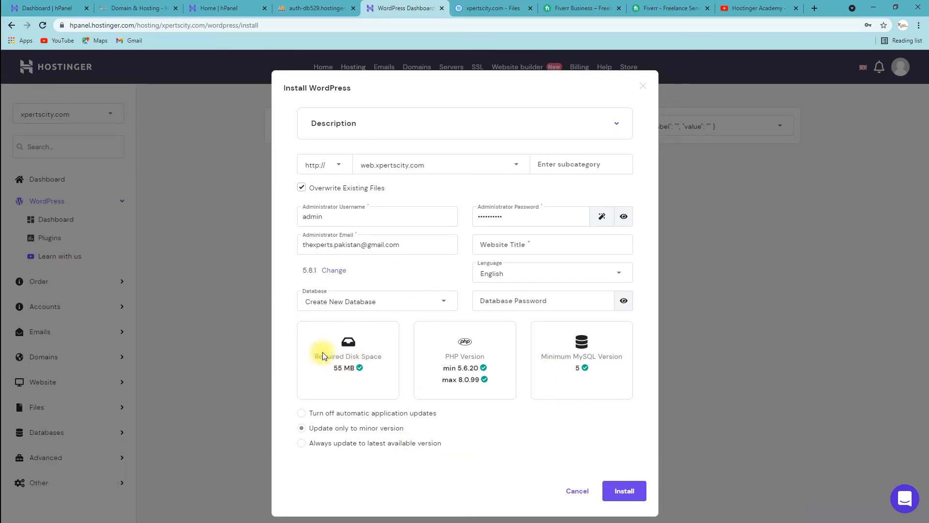
drag(334, 370, 356, 368)
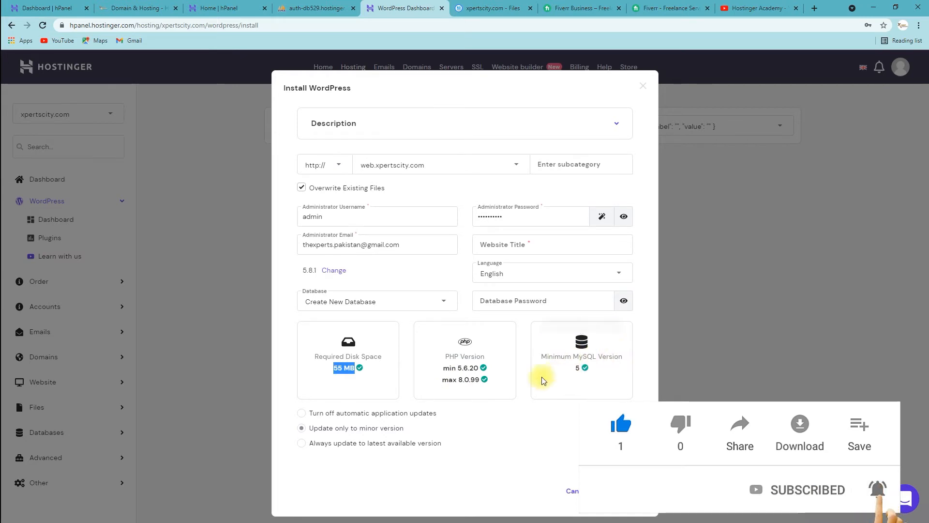
click(332, 443)
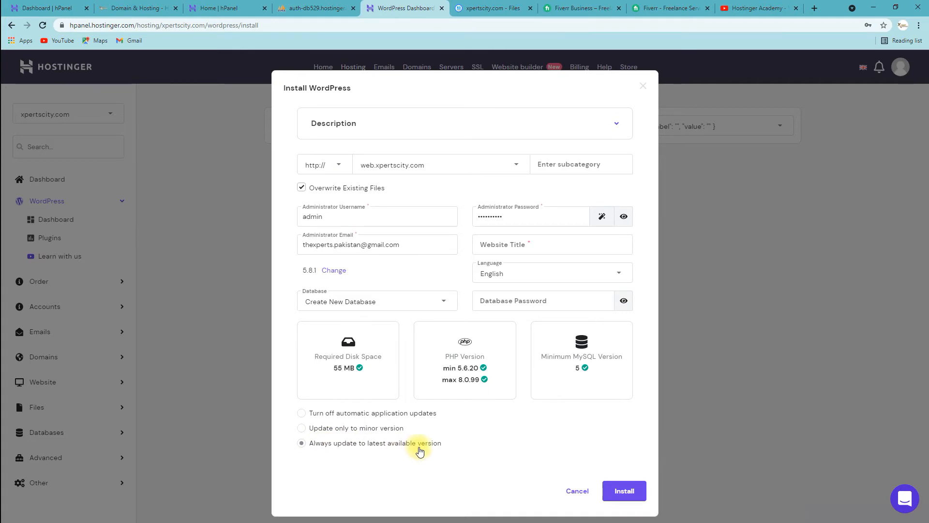
click(543, 305)
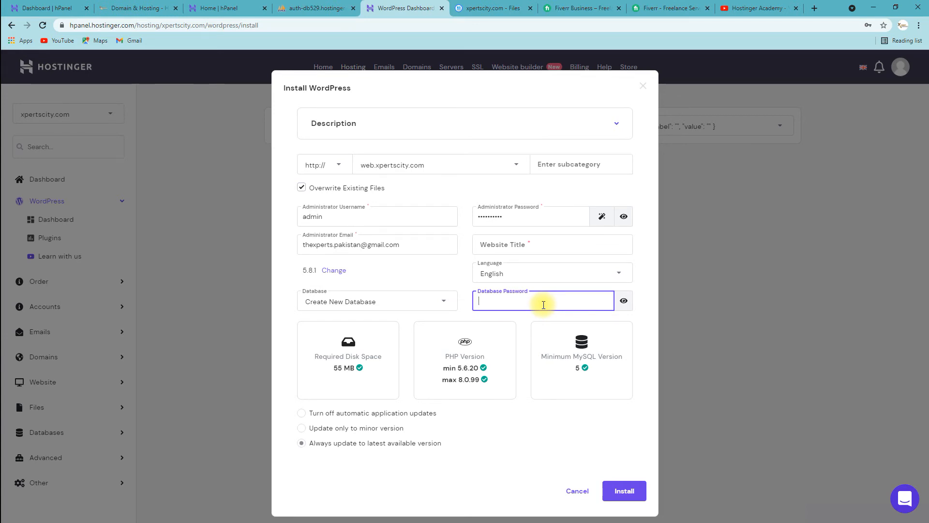
text(admin)
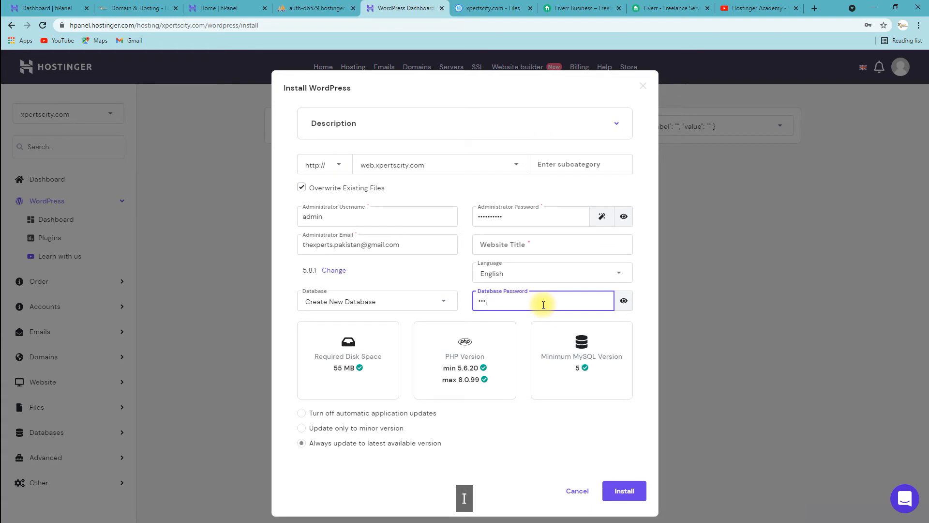
text(12)
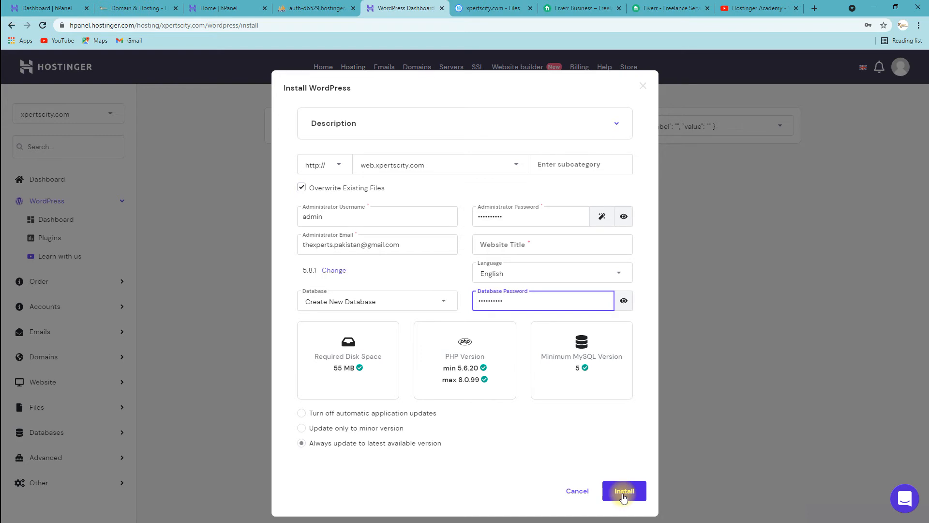
click(341, 168)
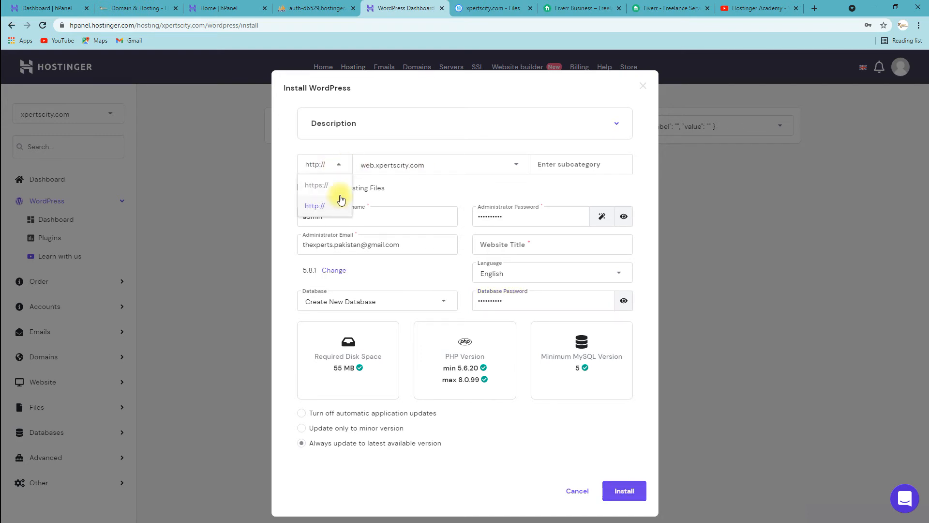
click(324, 201)
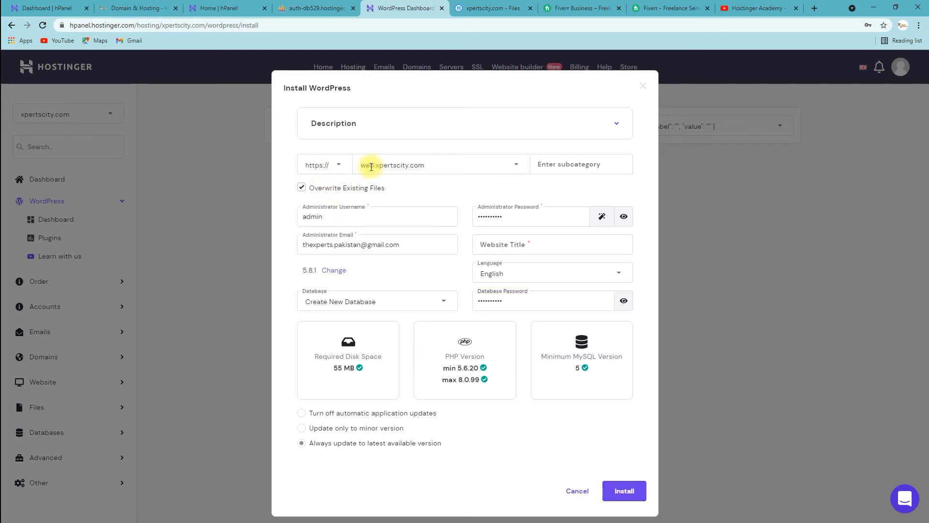
click(520, 165)
click(519, 165)
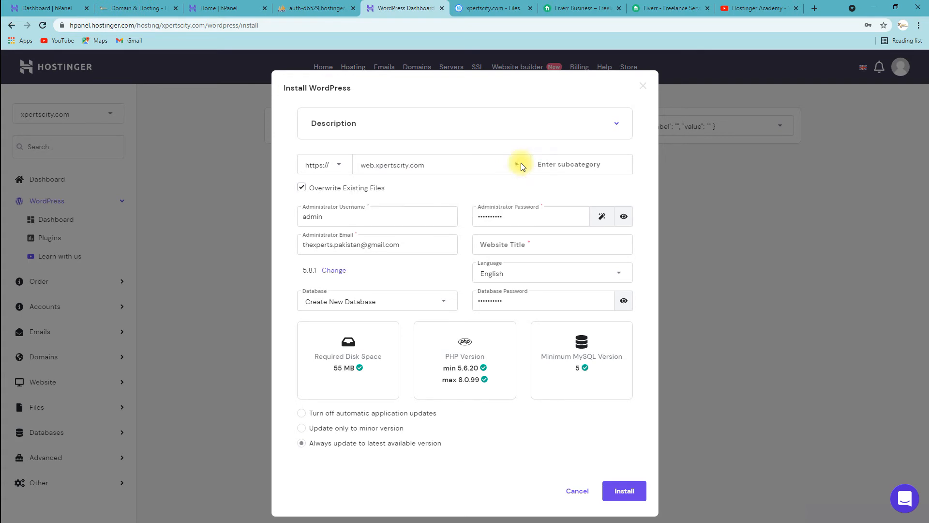
click(624, 491)
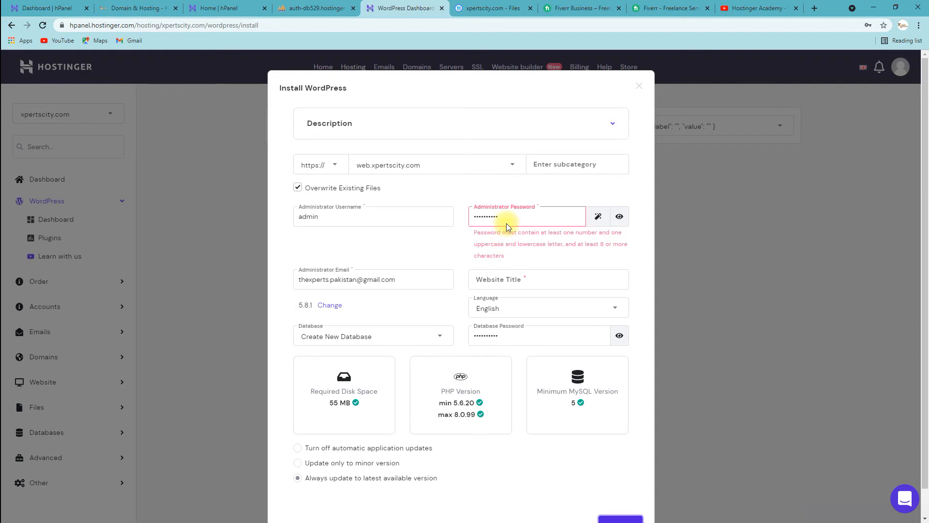
Step: Replace the rejected administrator password with a stronger mixed-case one containing a number
click(525, 221)
double_click(524, 220)
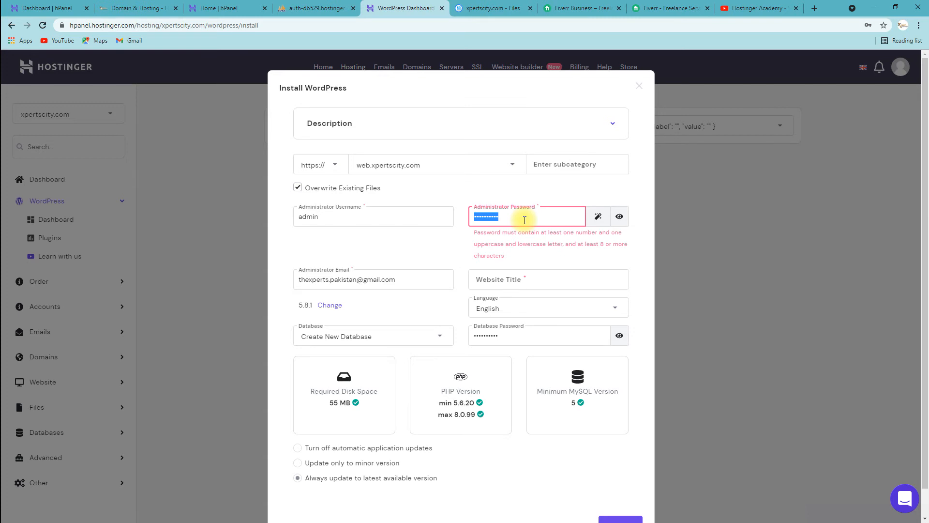
text(Admin1)
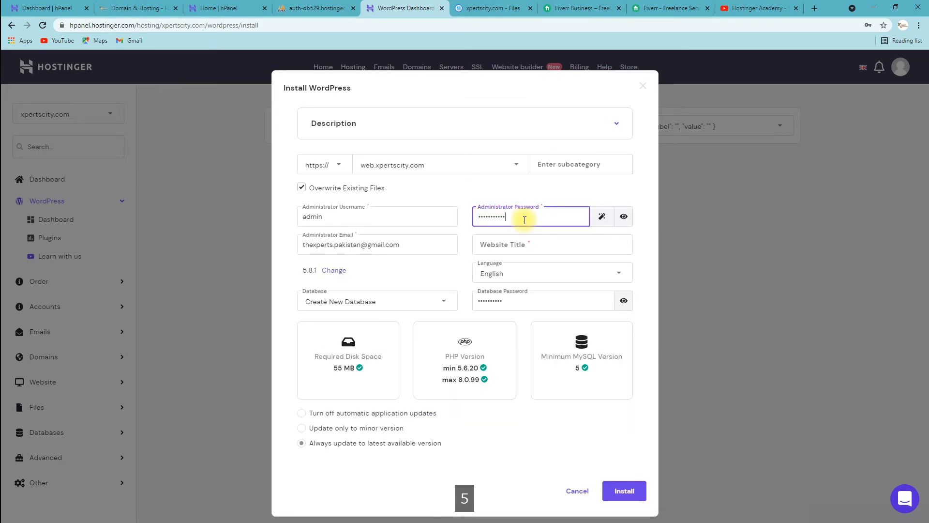
Step: Set the website title to 'Xperts City' and submit the form to install WordPress
click(623, 491)
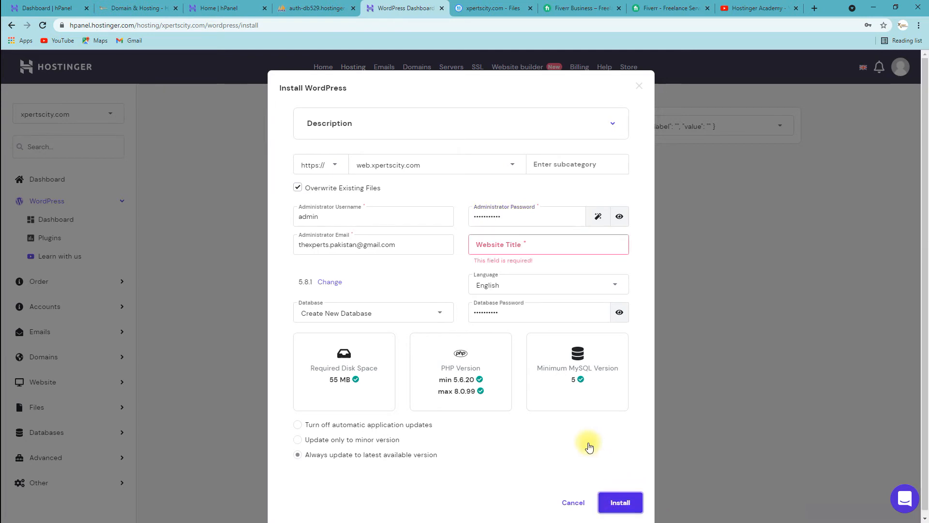
click(537, 246)
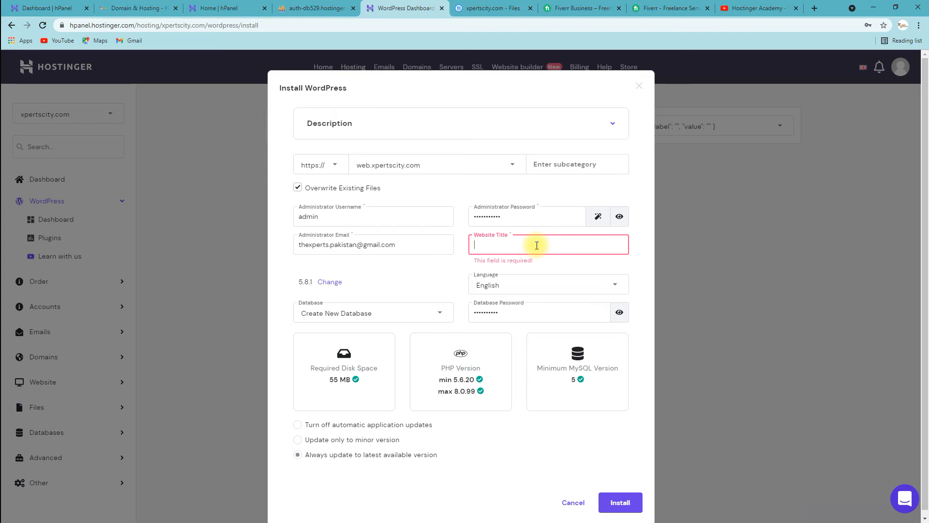
text(We)
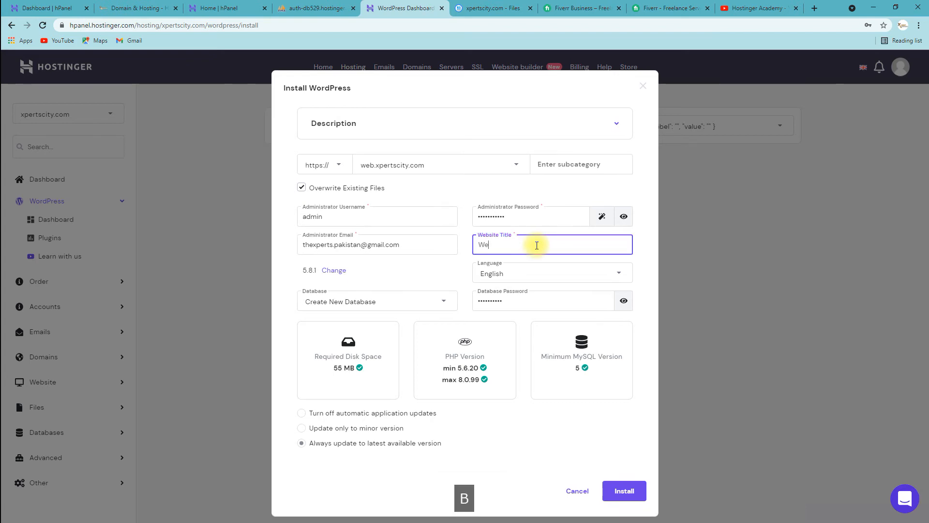
text(b.)
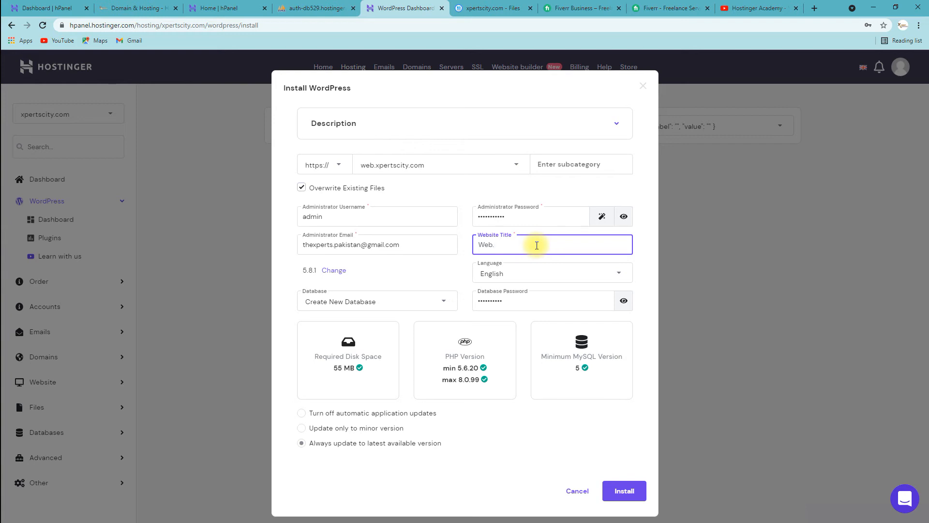
key(BackSpace)
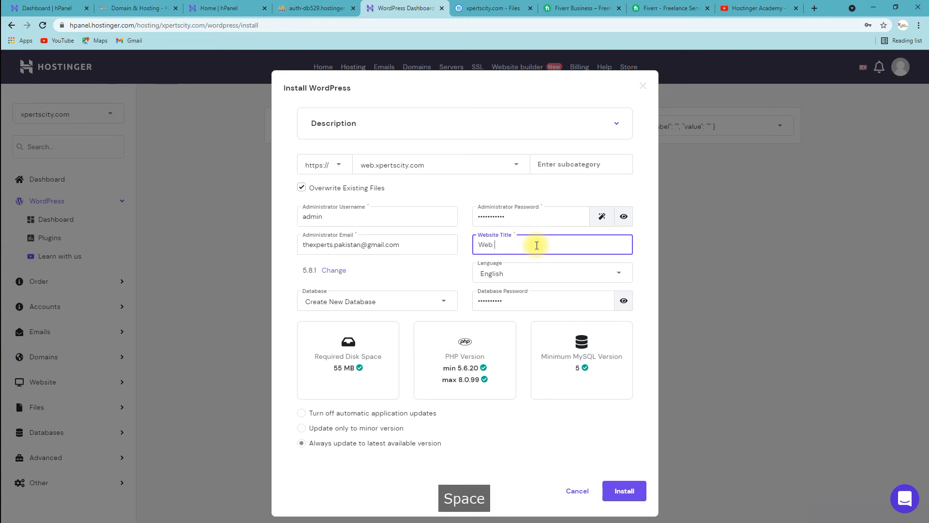
text(xperts)
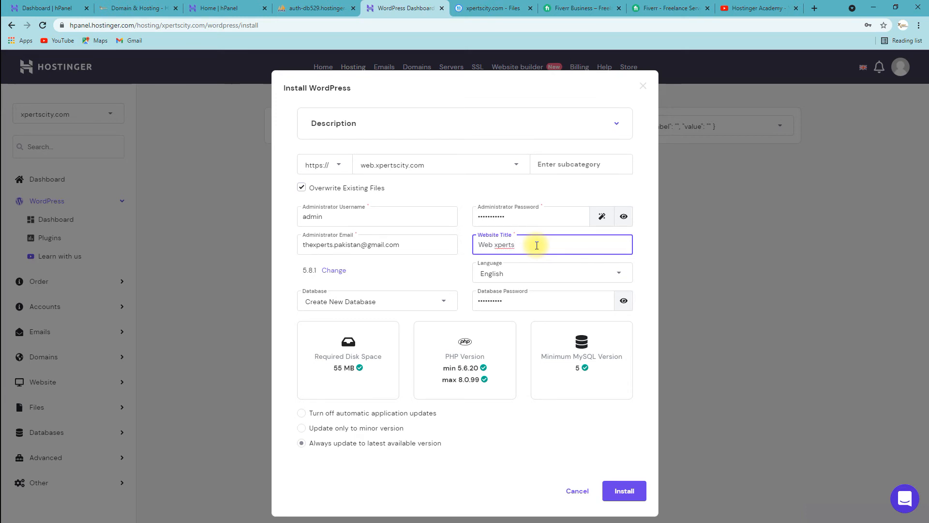
text( C)
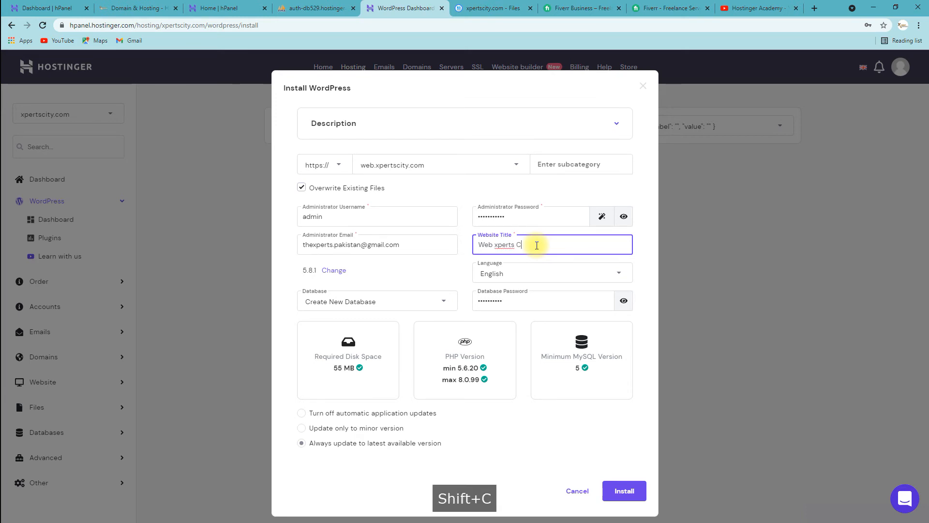
text(ity)
key(Left)
key(Left)
key(Left)
key(Left)
key(Left)
key(Left)
key(Left)
key(Left)
key(Left)
key(Left)
key(Left)
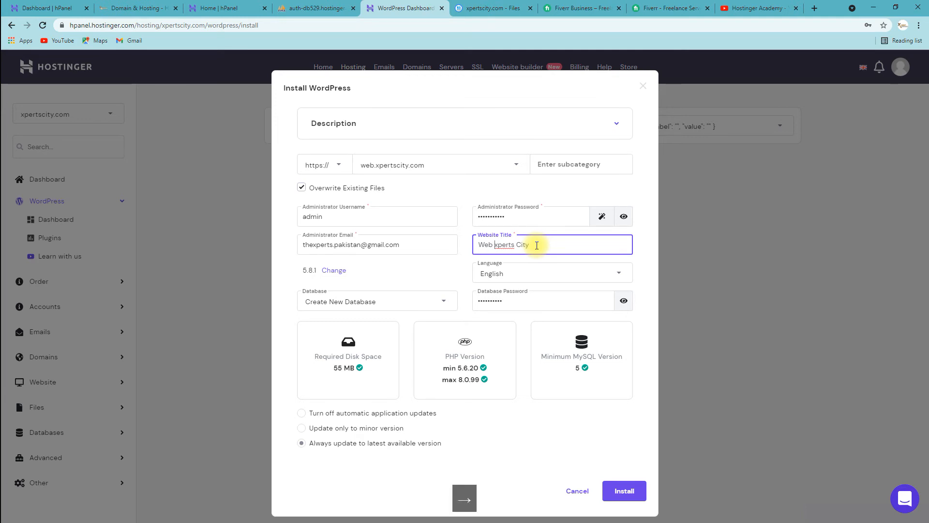
key(shift+Right)
text(X)
key(Left)
key(ctrl+shift+Left)
key(Delete)
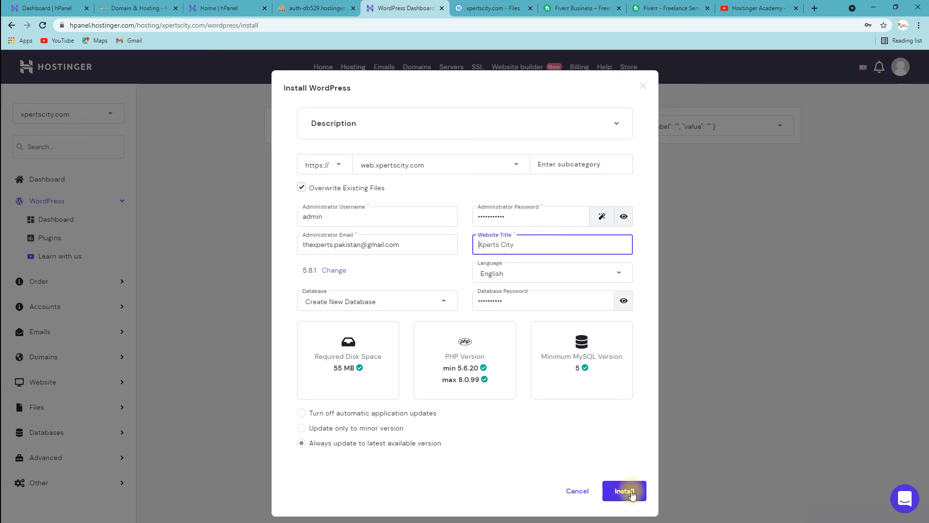
key(Return)
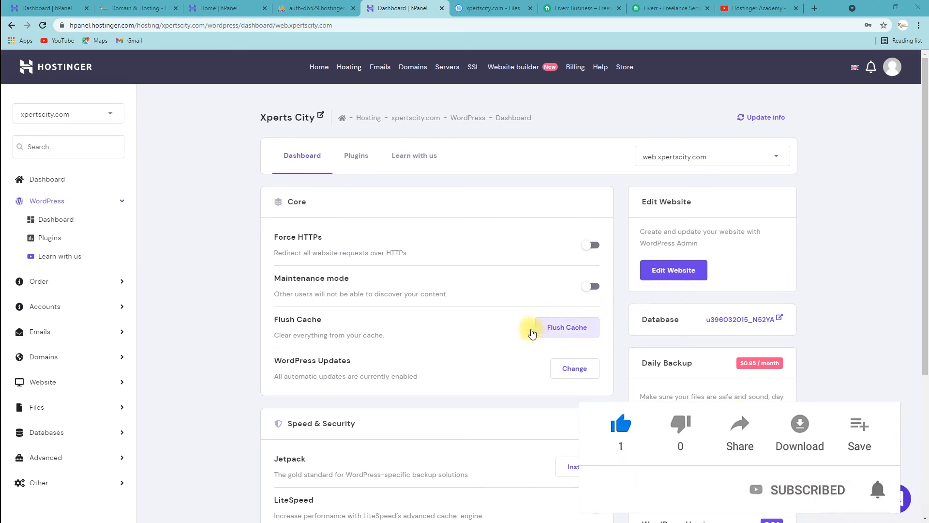
Step: Scroll the Xperts City dashboard to review LiteSpeed, PHP 8.0 and WordPress 5.8.1
scroll(481, 303, down, 4)
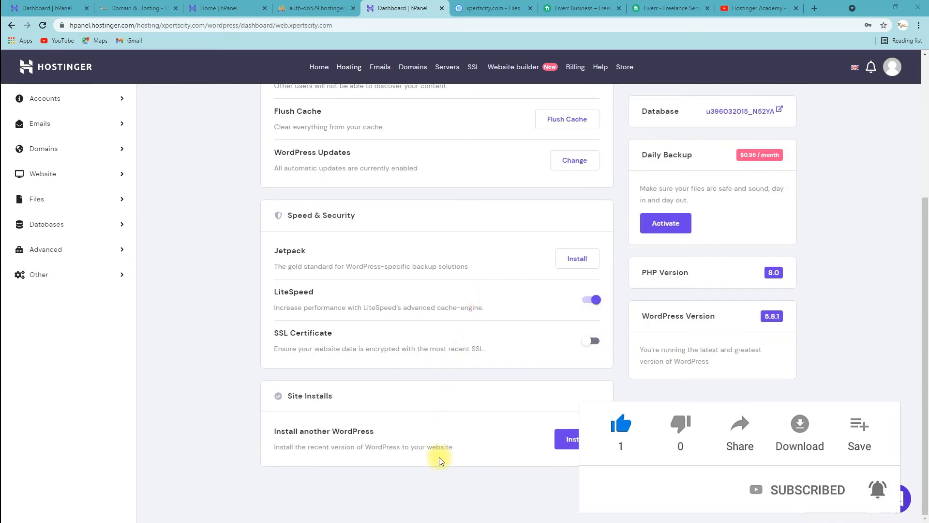
scroll(431, 485, up, 1)
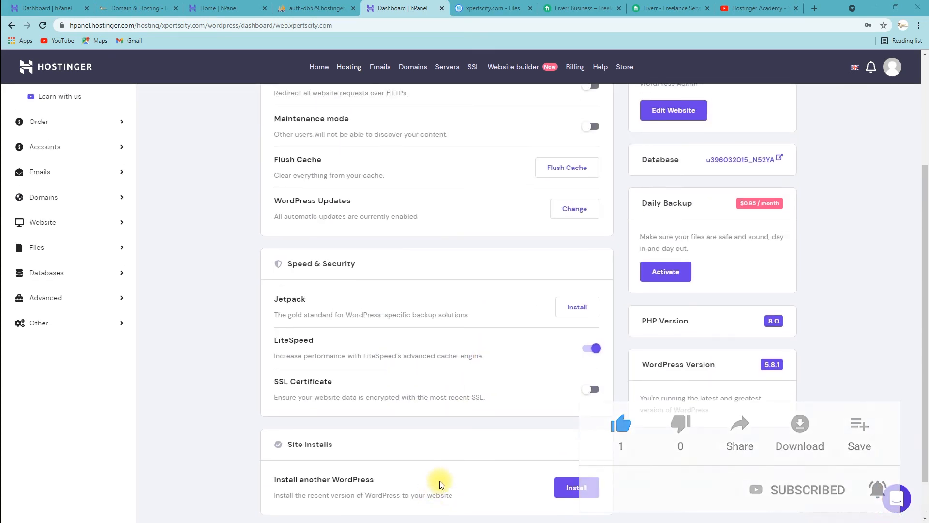
scroll(440, 484, up, 2)
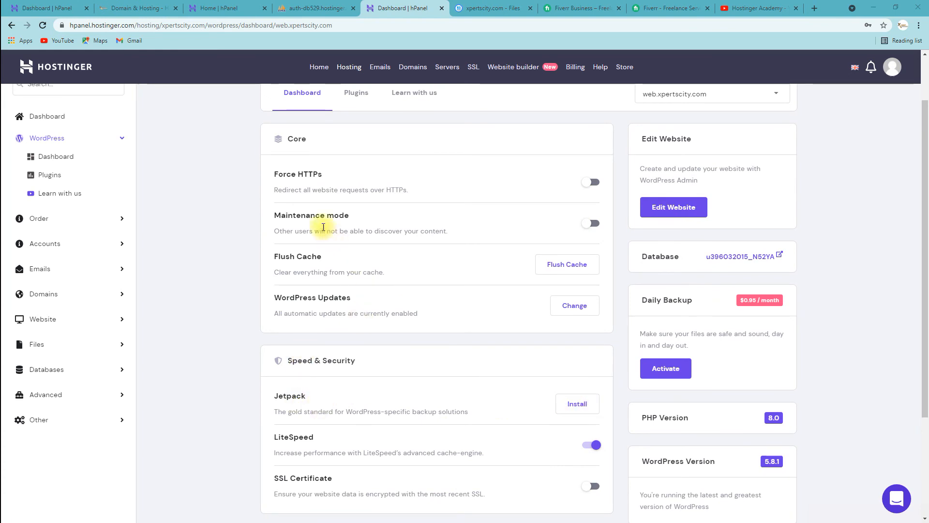
scroll(325, 233, up, 1)
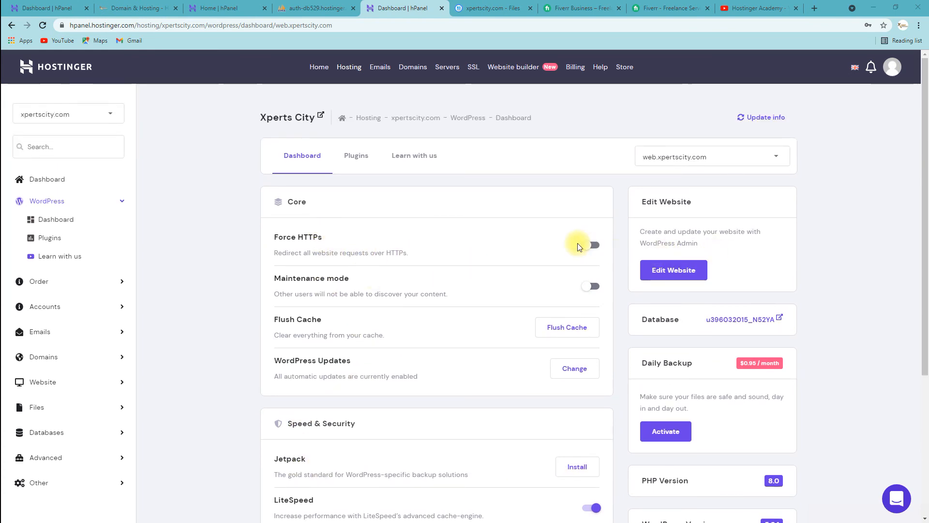
click(300, 238)
drag(300, 238, 328, 241)
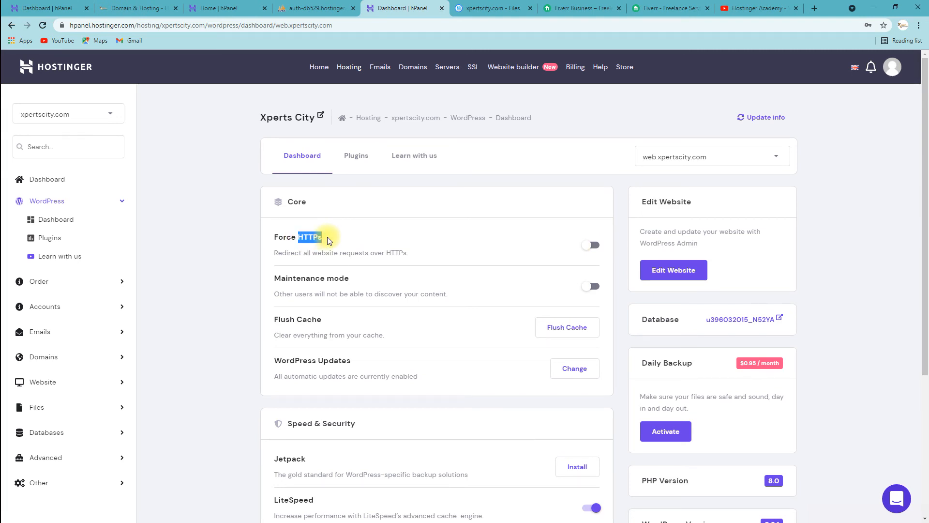
click(591, 245)
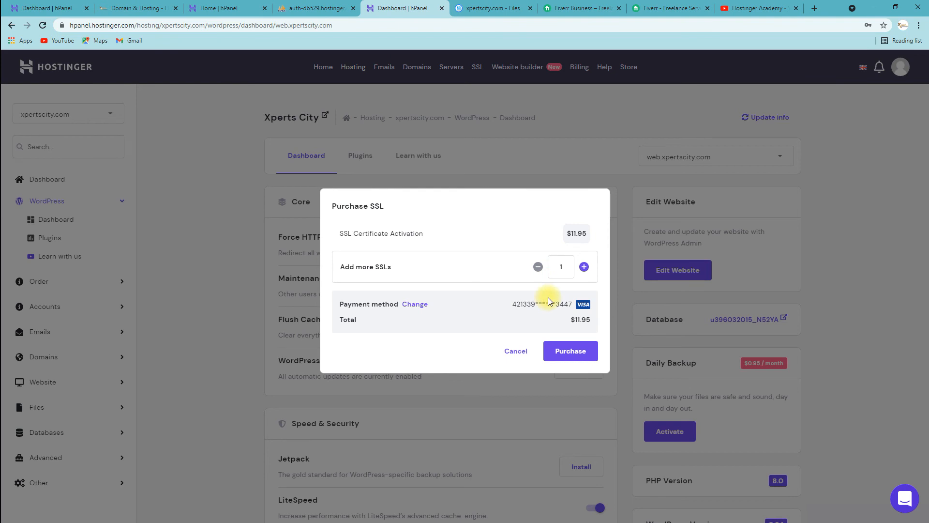
click(517, 352)
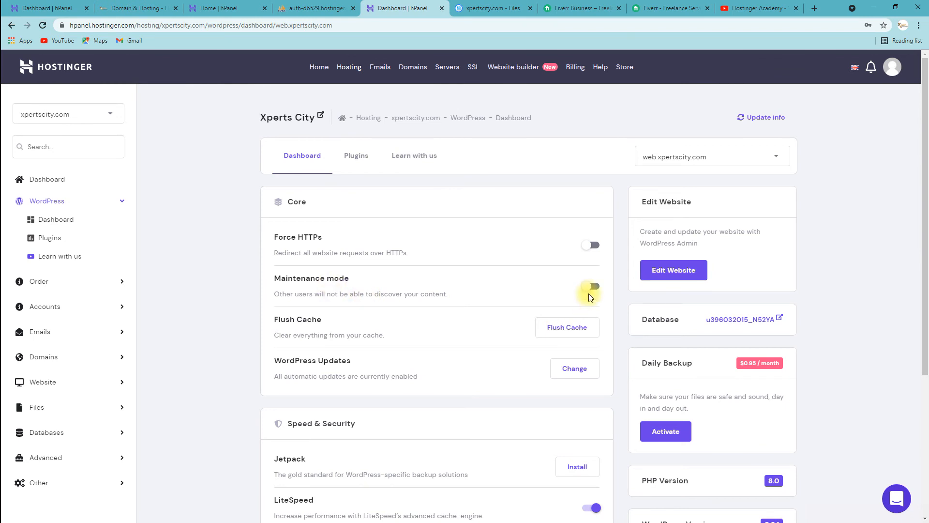
scroll(537, 402, down, 2)
scroll(534, 400, up, 2)
scroll(492, 243, down, 4)
scroll(492, 240, up, 4)
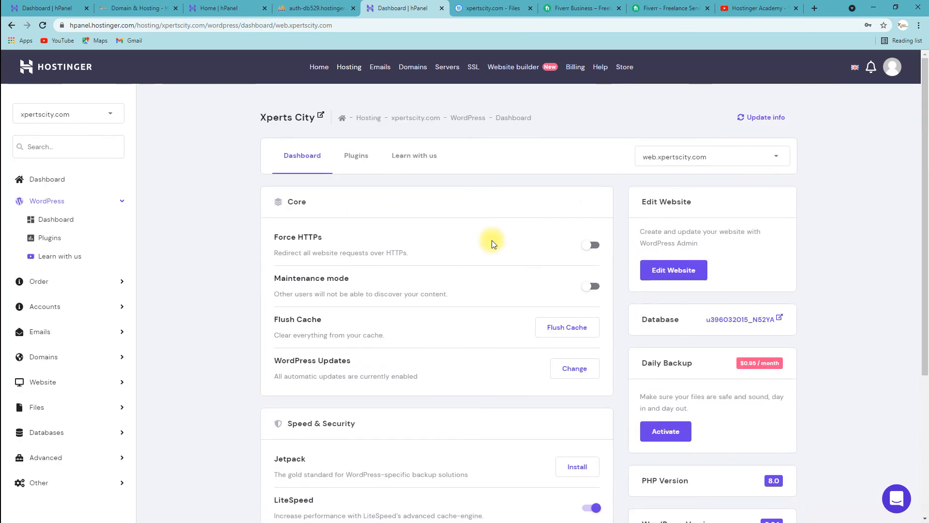
scroll(442, 380, down, 4)
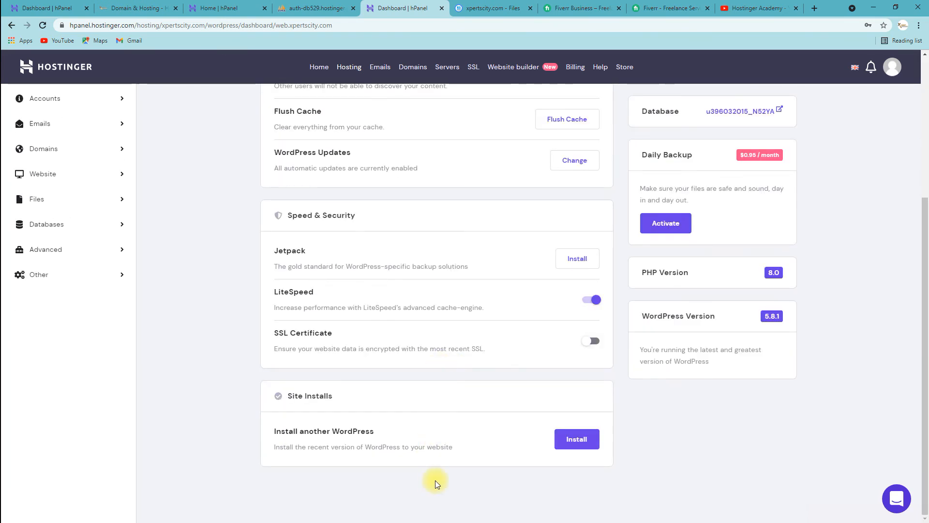
scroll(379, 308, up, 4)
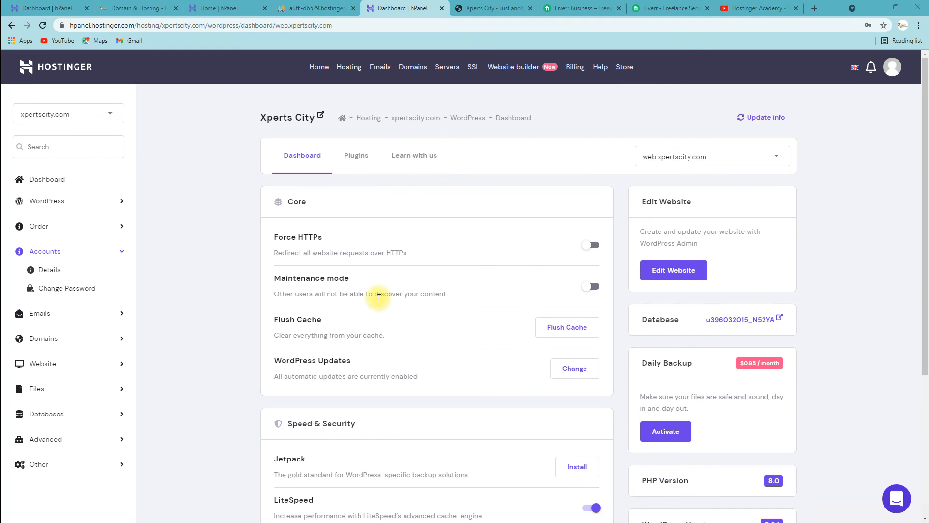
Step: Reload web.xpertscity.com in the Xperts City tab and scroll the homepage with its Hello world! post
click(482, 7)
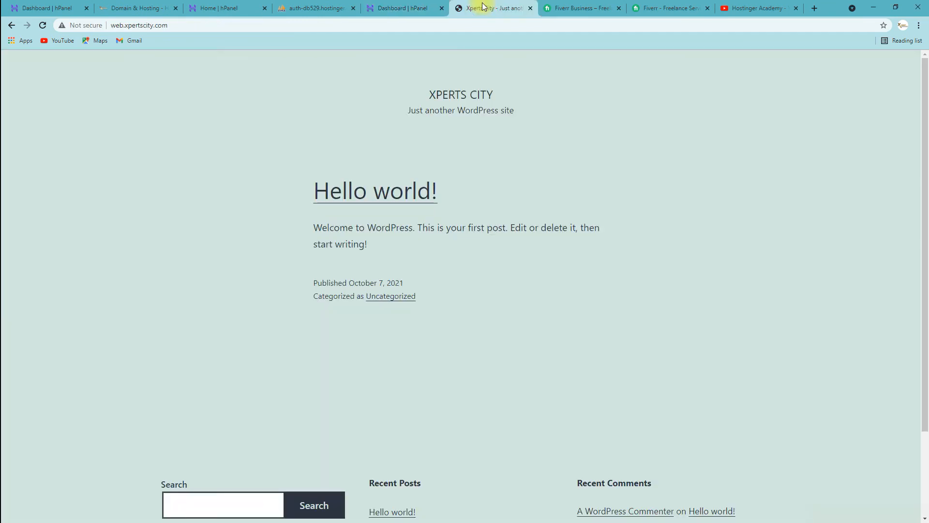
click(113, 26)
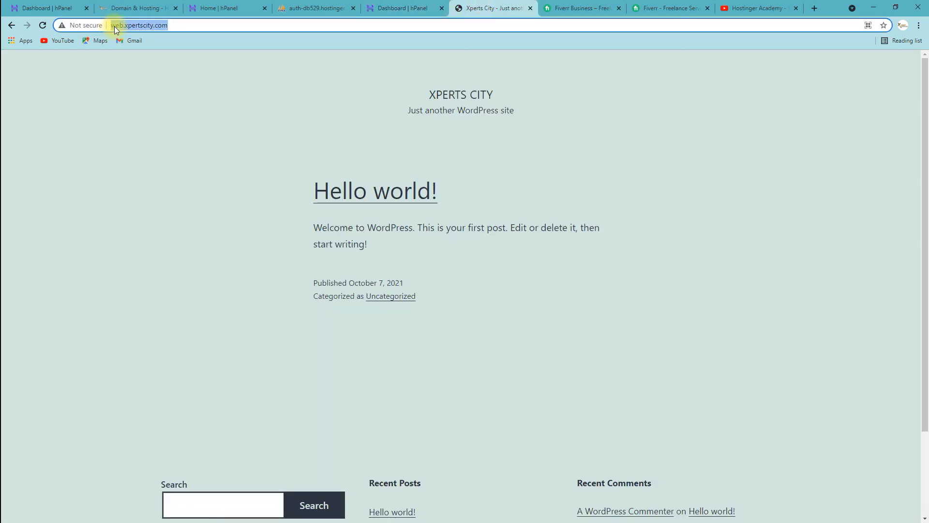
click(186, 26)
key(Return)
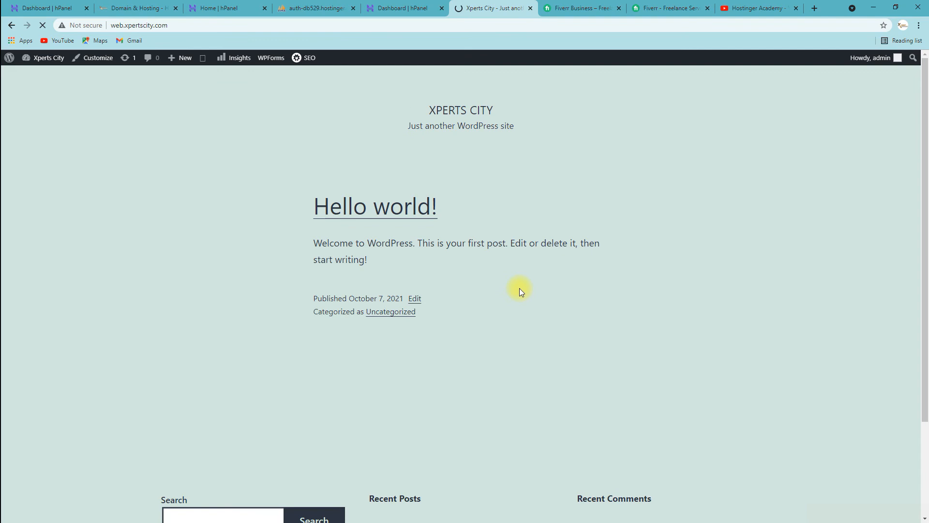
scroll(513, 286, down, 3)
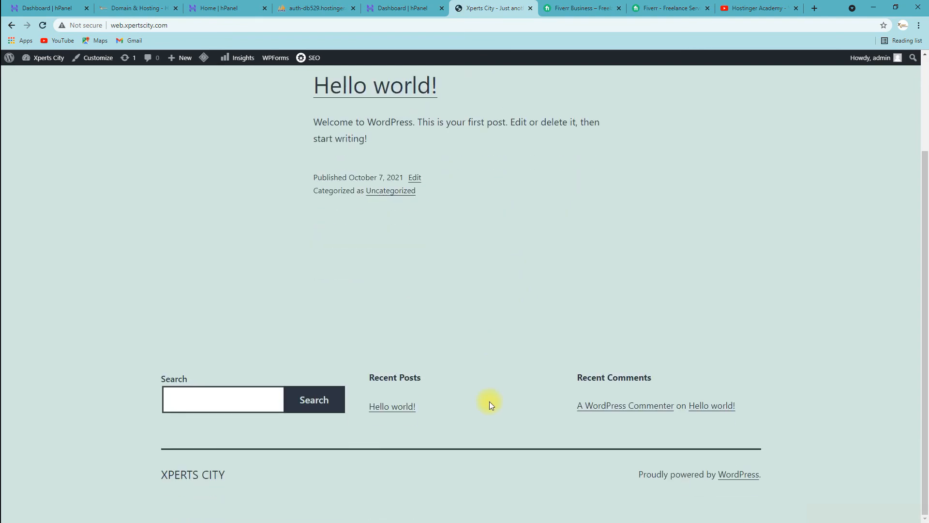
scroll(489, 400, up, 3)
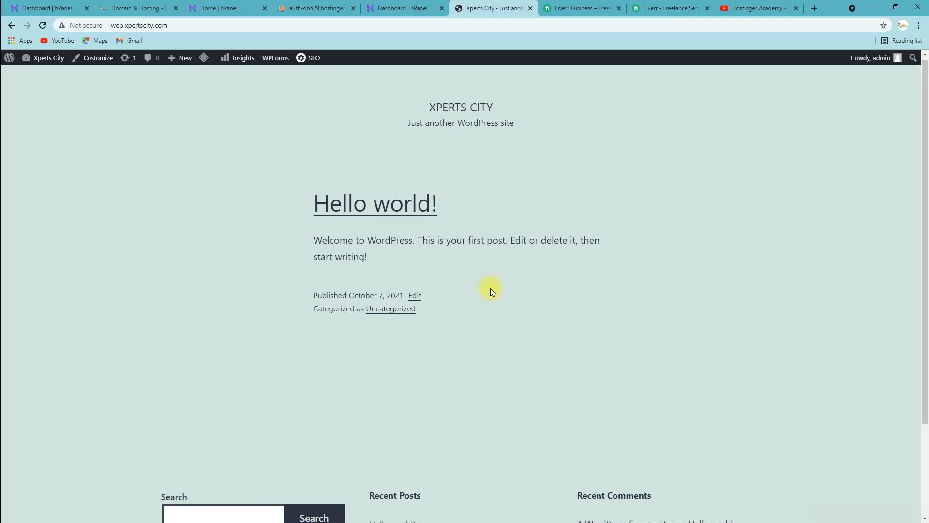
scroll(490, 288, down, 3)
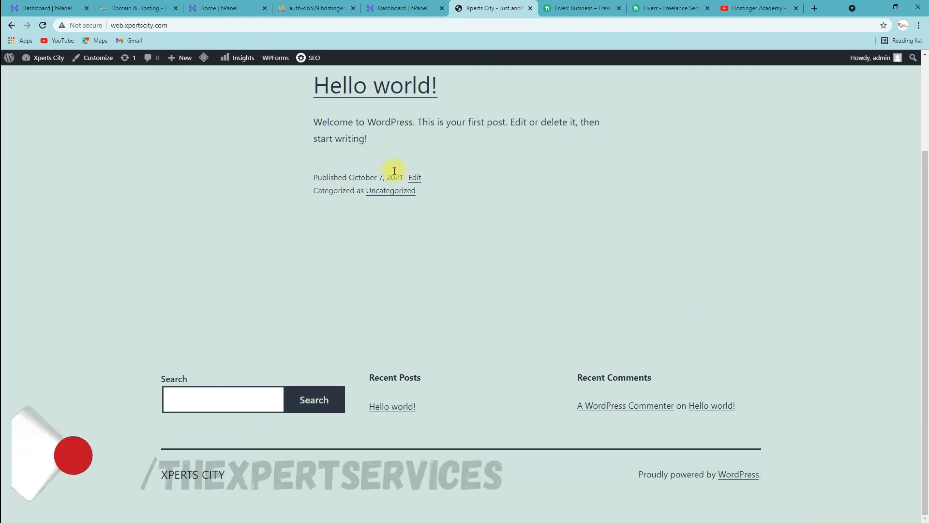
mouse_move(46, 60)
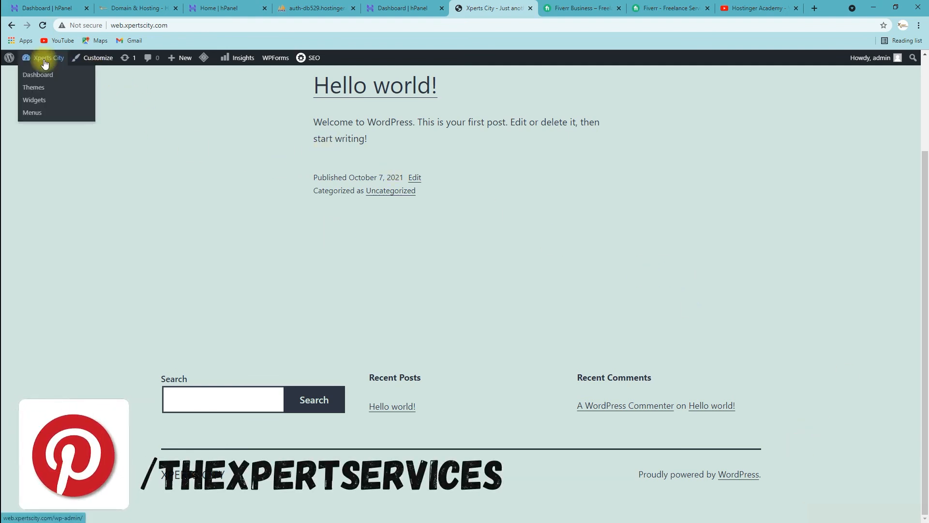